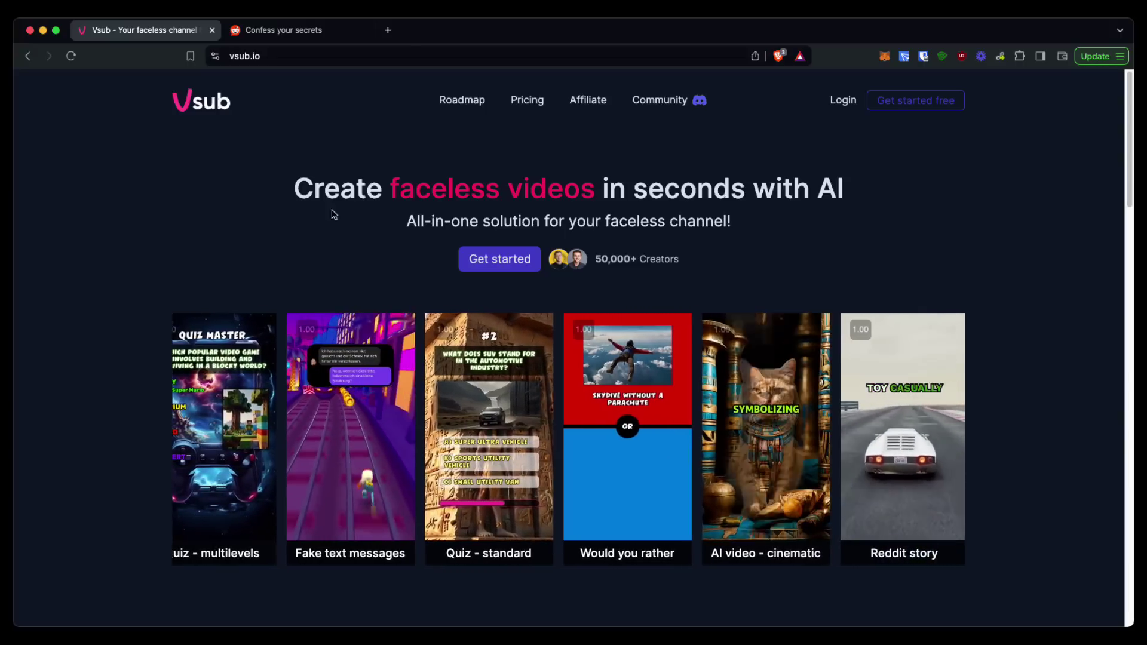
- Start with Vsub from vsub.io to reach the video-creation workspace dashboard
click(507, 262)
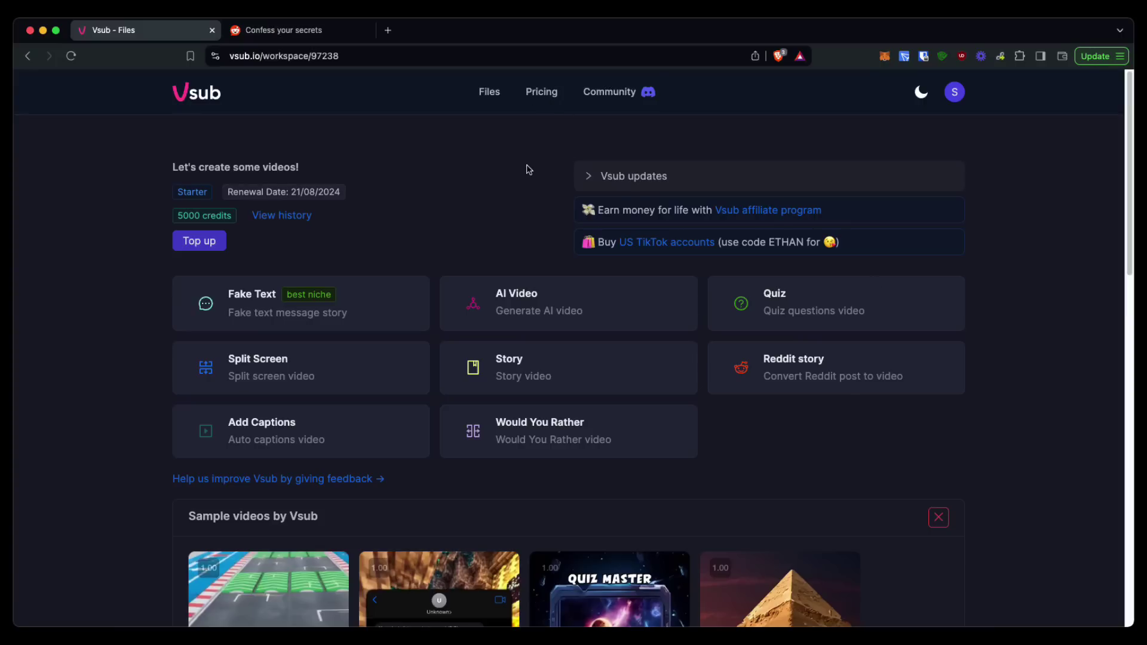
- Open this month's top r/confessions post about the fake LGBTQ+ travelers cruise and select its URL
click(295, 30)
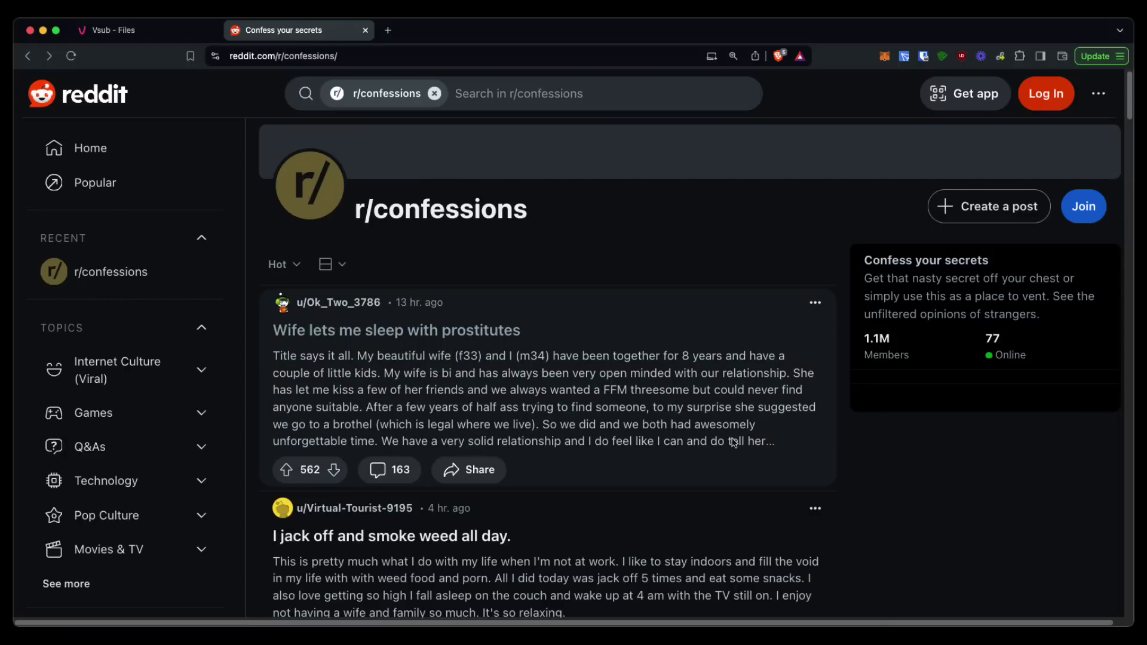
scroll(733, 443, down, 2)
scroll(733, 443, up, 2)
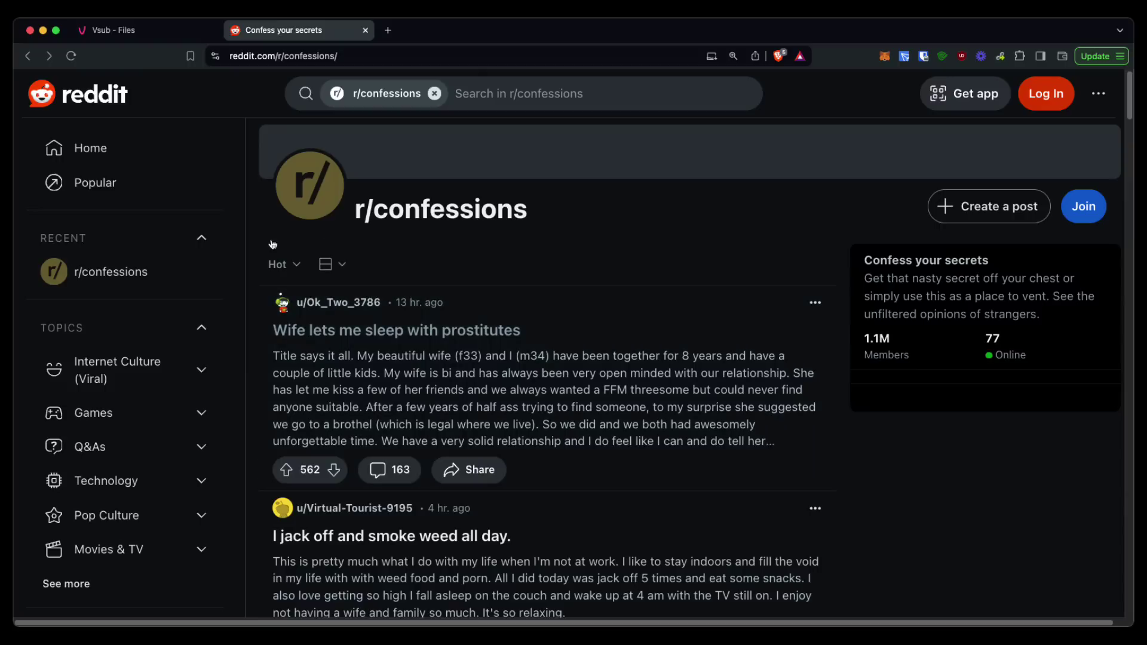
click(284, 264)
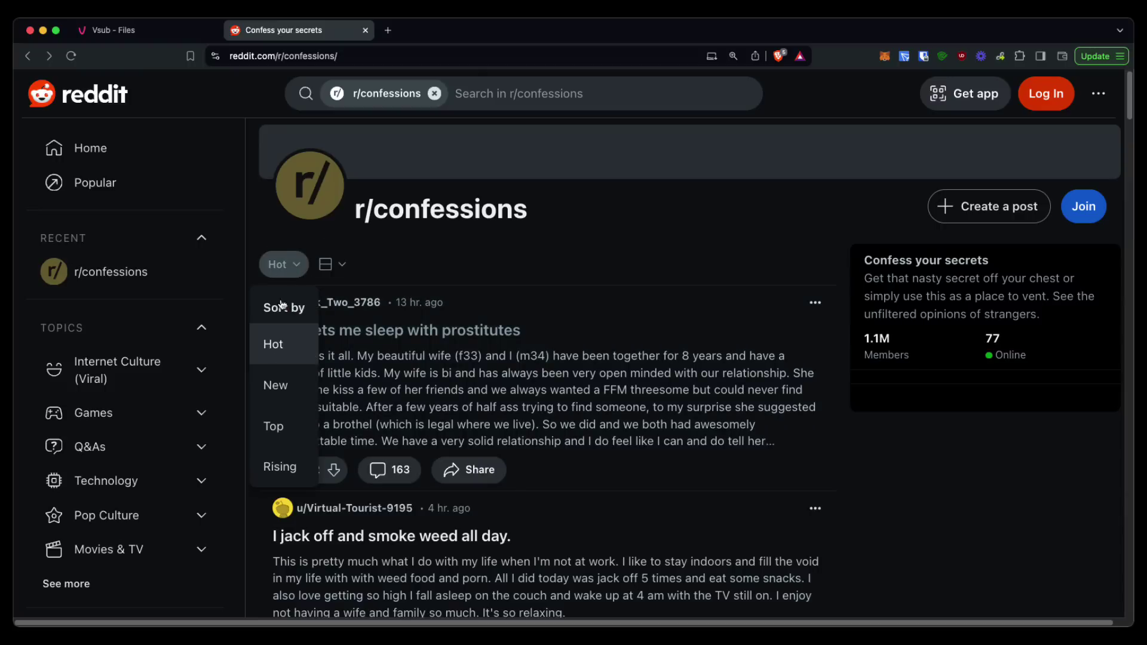
click(273, 426)
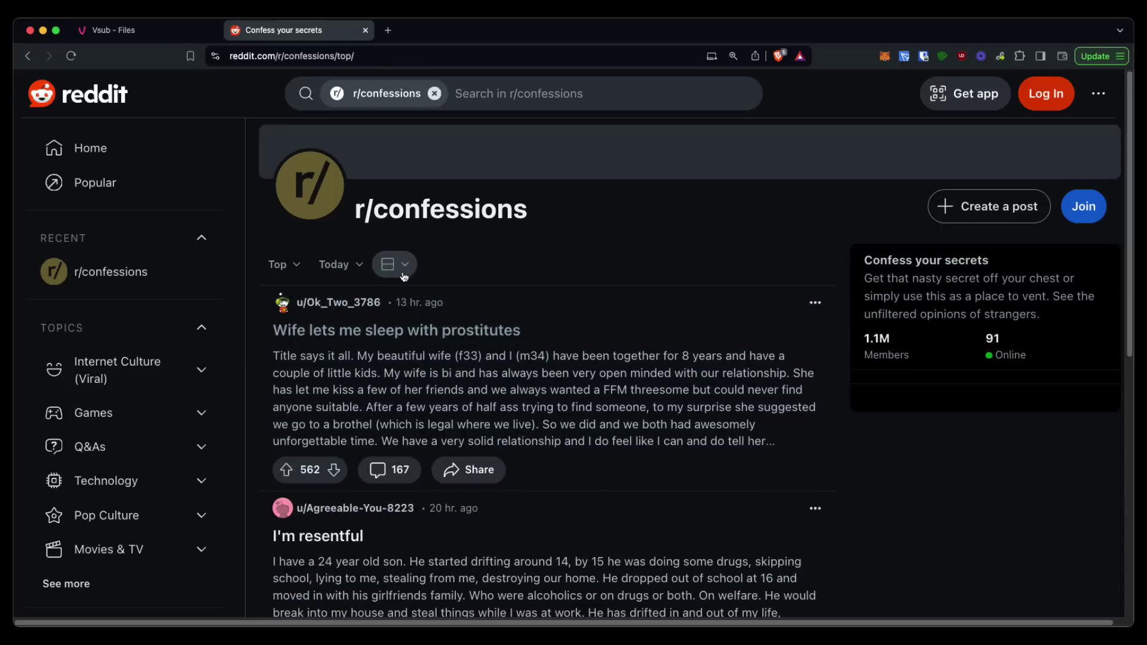
click(338, 264)
click(332, 467)
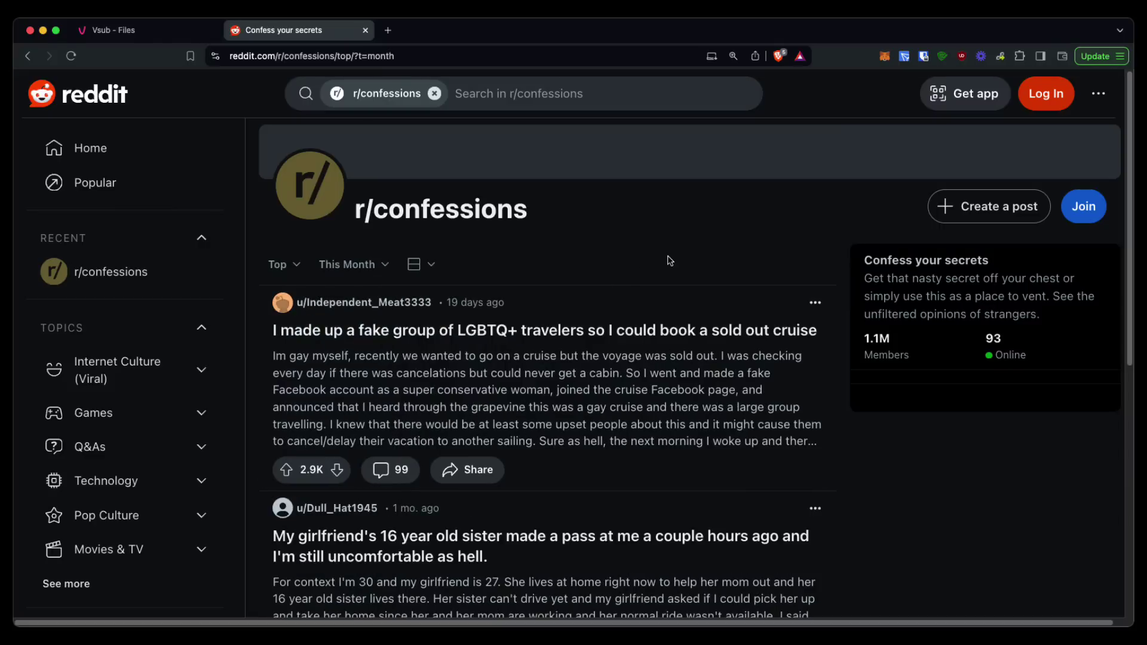
scroll(668, 259, down, 2)
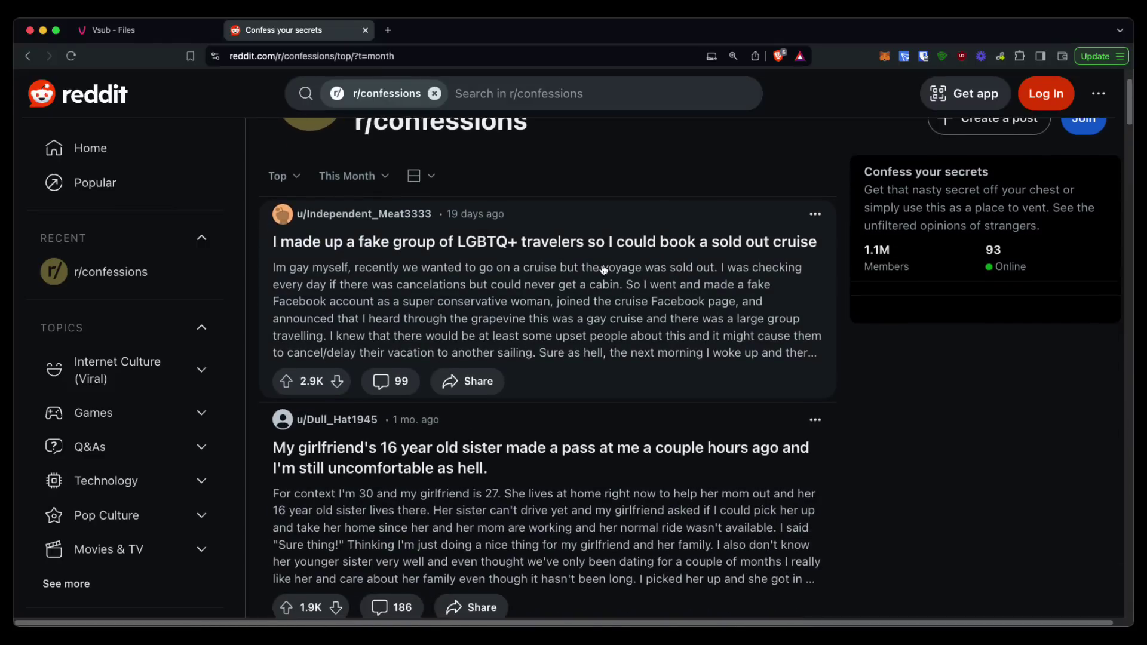
click(711, 305)
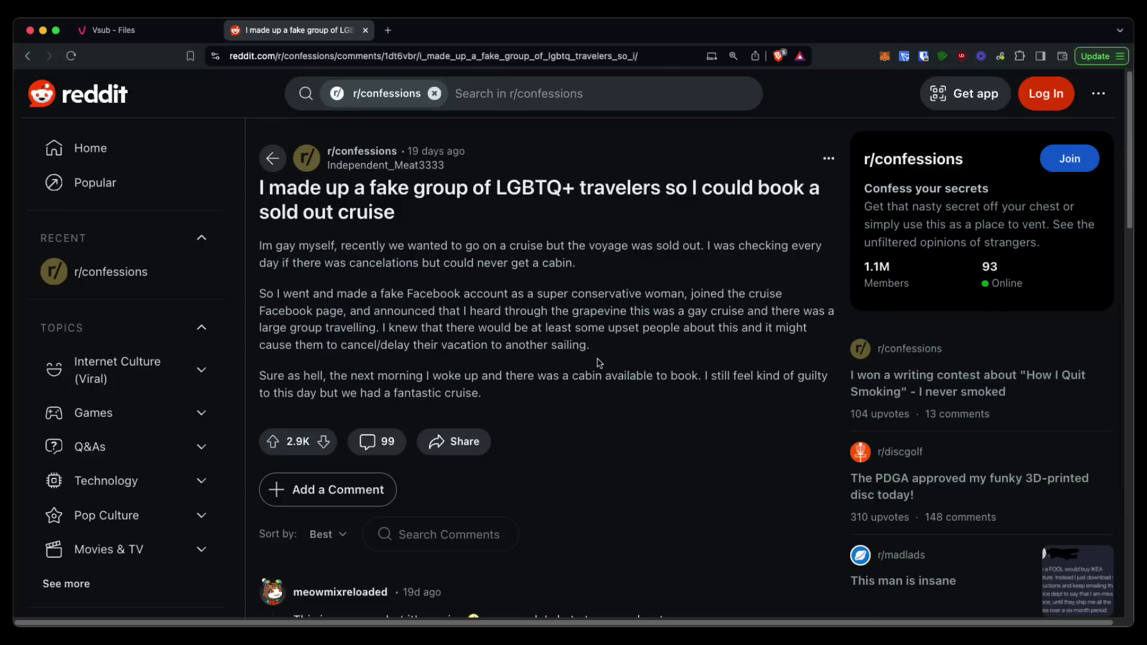
click(551, 58)
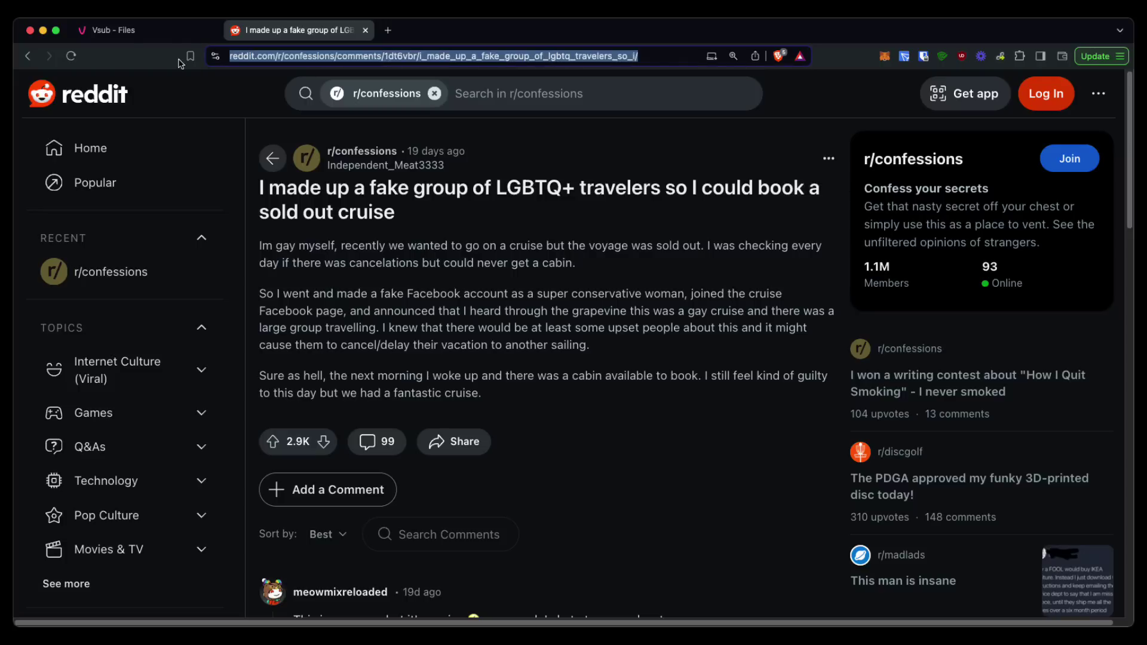
- Paste the cruise post link into Vsub's Reddit story creator and generate the video with Apply magic
click(135, 30)
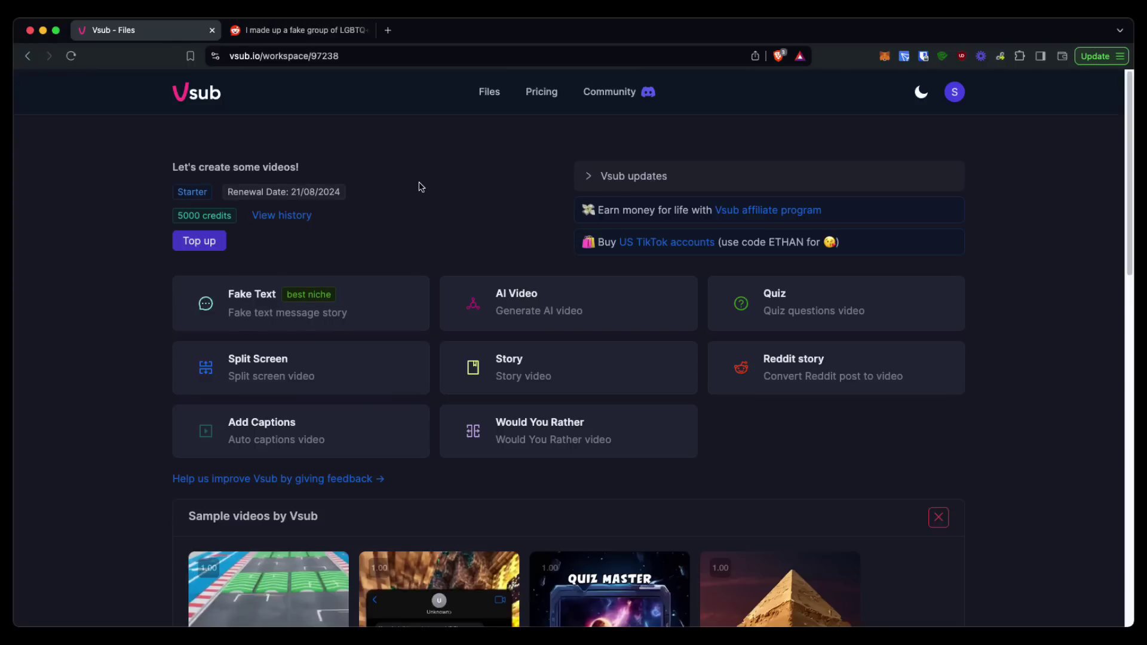
click(824, 369)
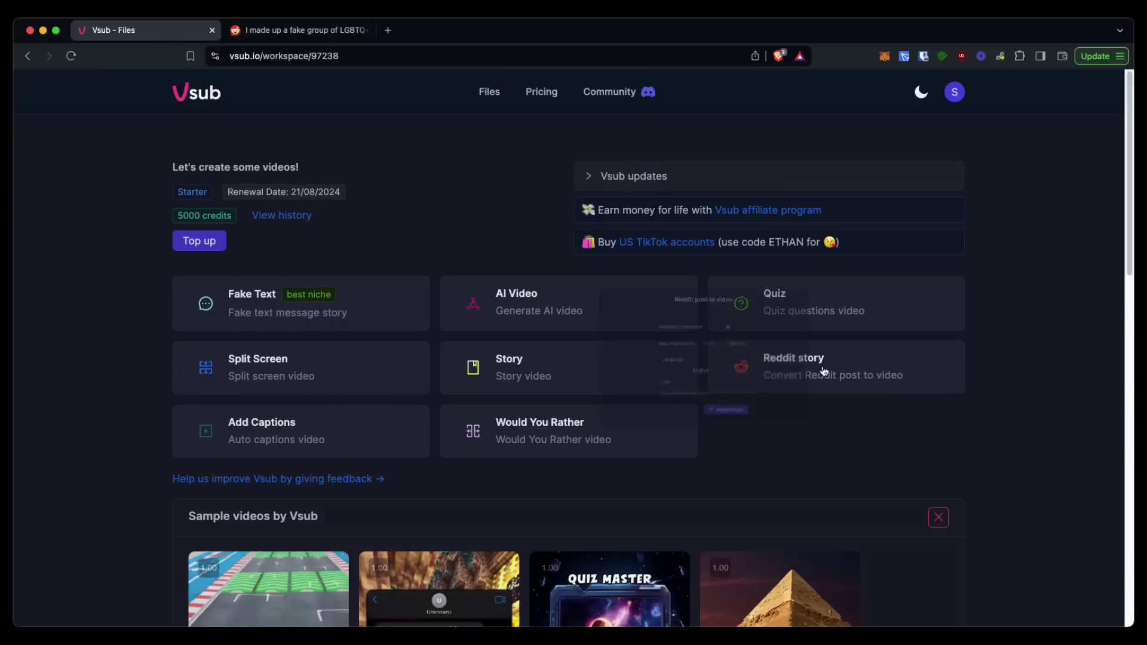
click(568, 422)
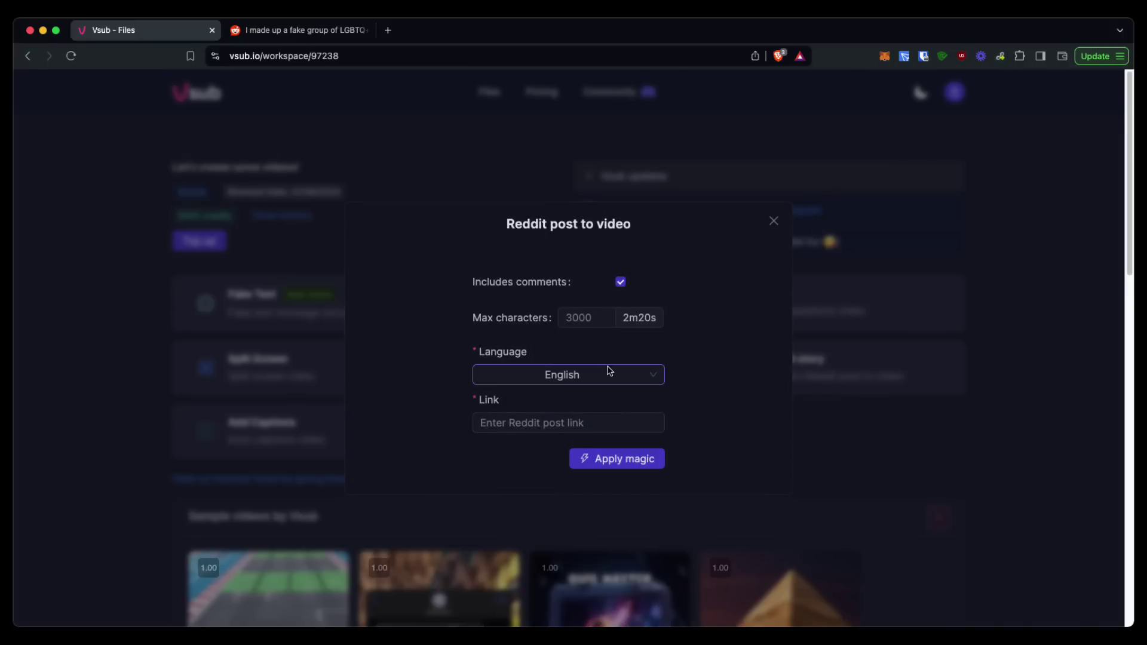
click(619, 422)
key(super+v)
click(735, 403)
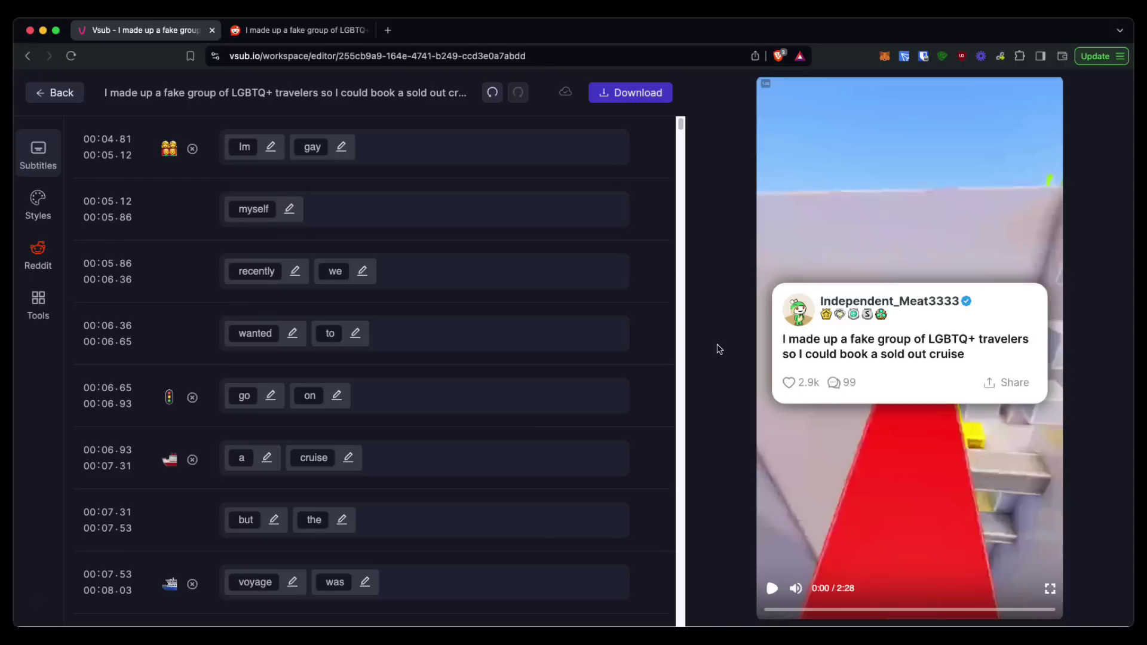
click(773, 589)
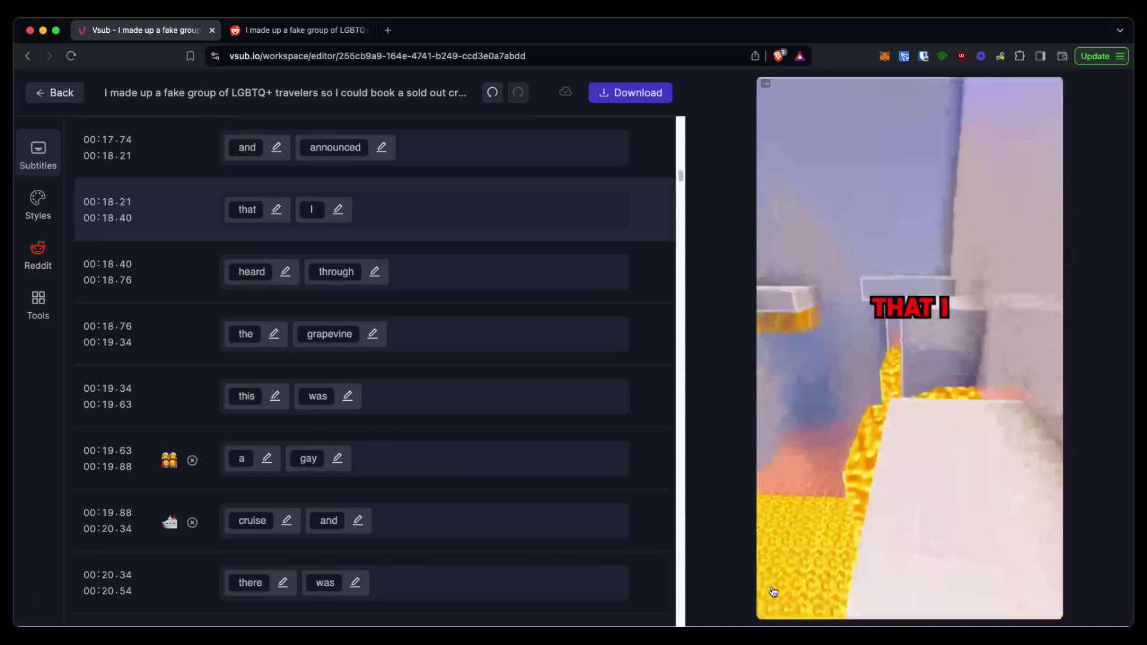
- Pause the preview, enable Active stroke in Styles, and try emojis below the subtitle words
click(772, 589)
click(38, 204)
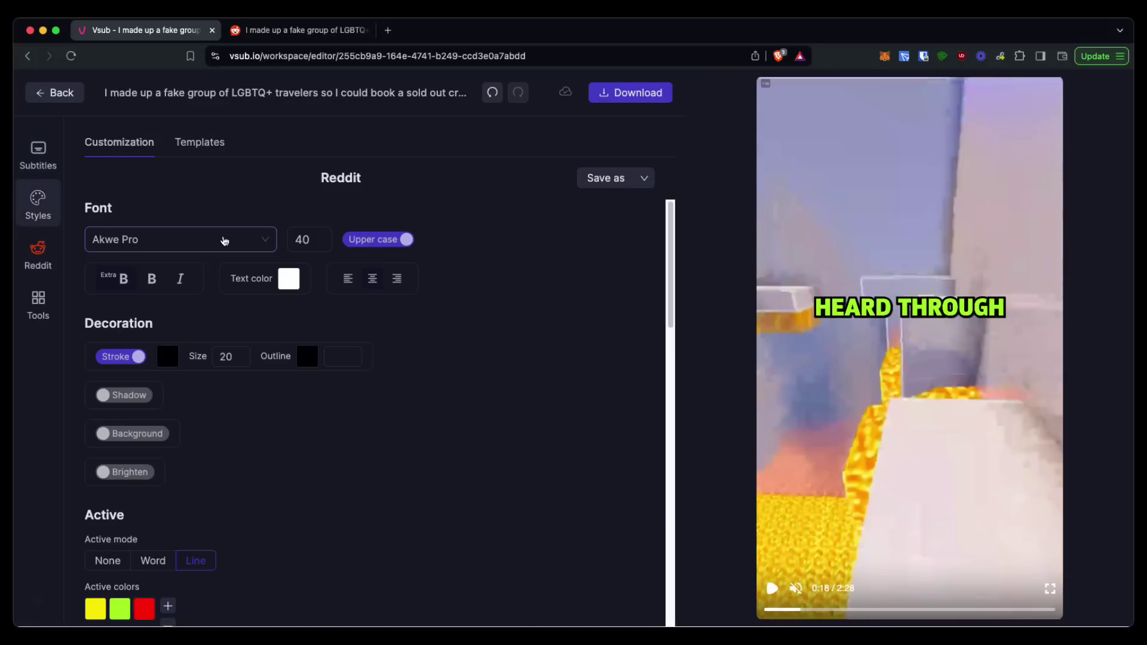
scroll(366, 418, down, 2)
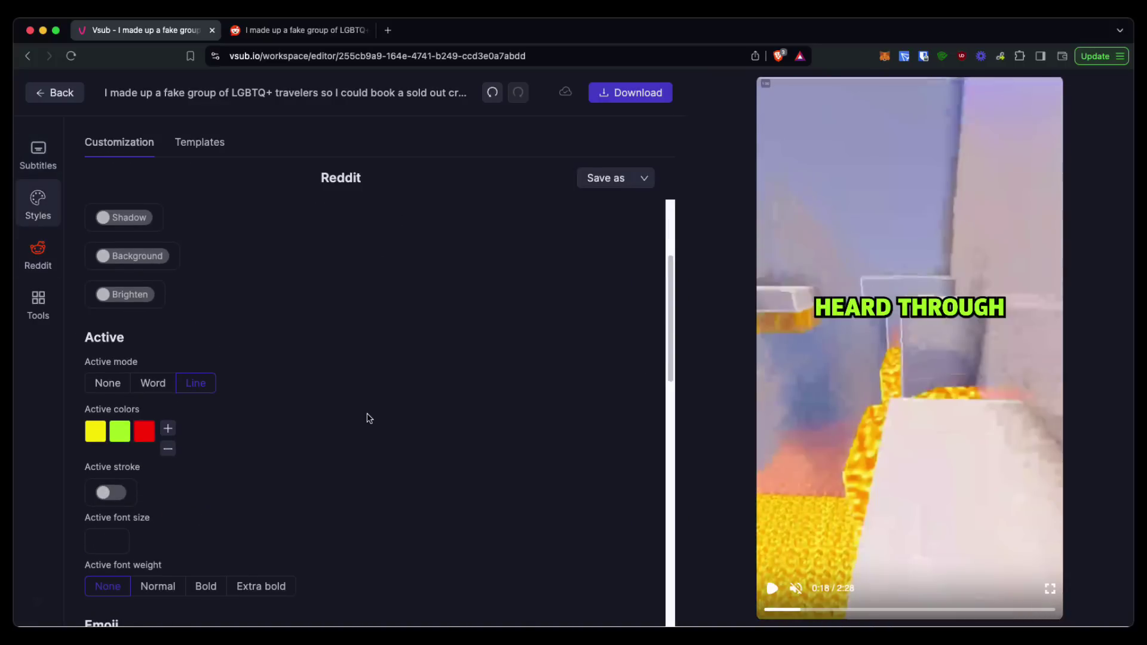
scroll(367, 418, down, 1)
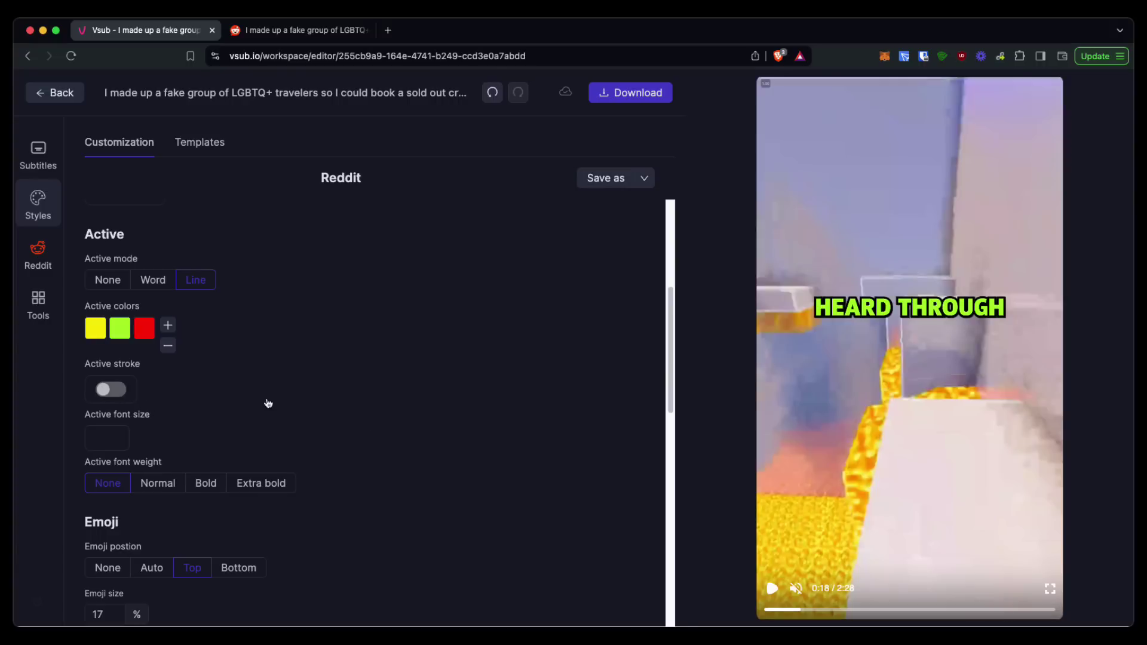
scroll(267, 403, down, 1)
click(114, 305)
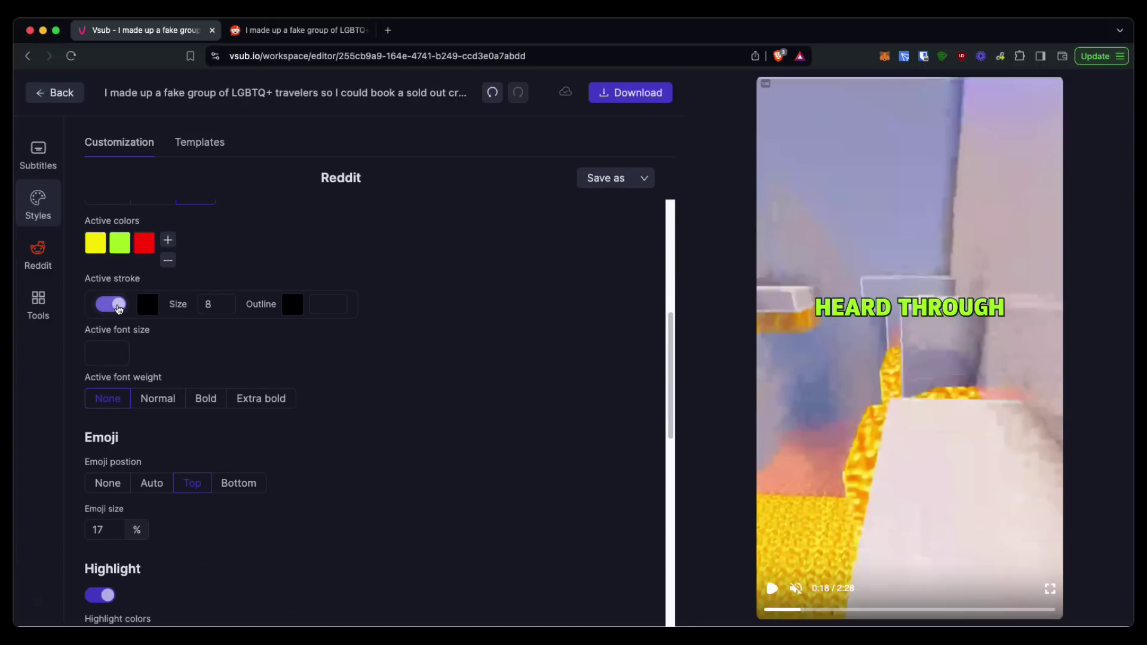
click(114, 305)
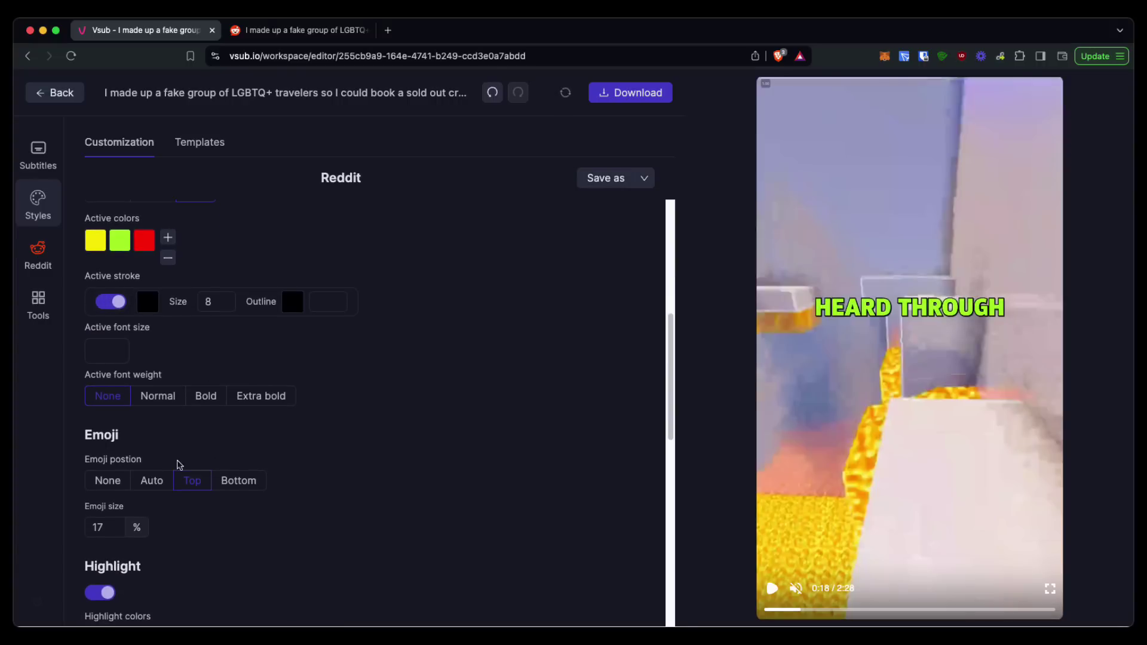
click(238, 481)
scroll(263, 484, down, 1)
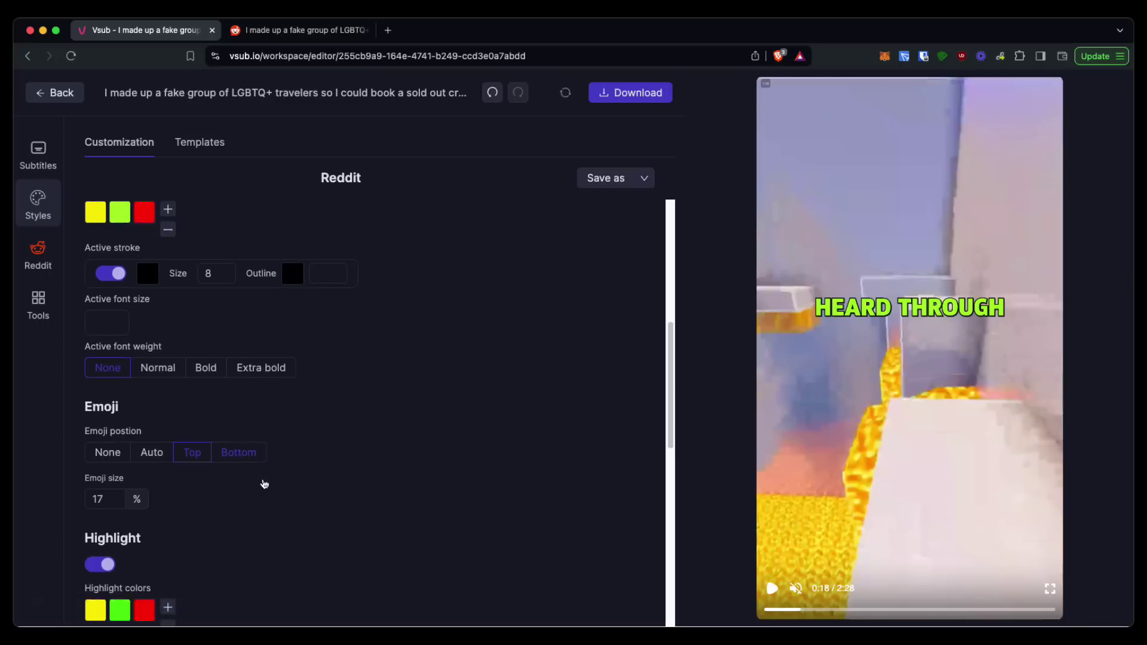
scroll(263, 484, down, 2)
scroll(263, 484, down, 1)
scroll(354, 491, down, 2)
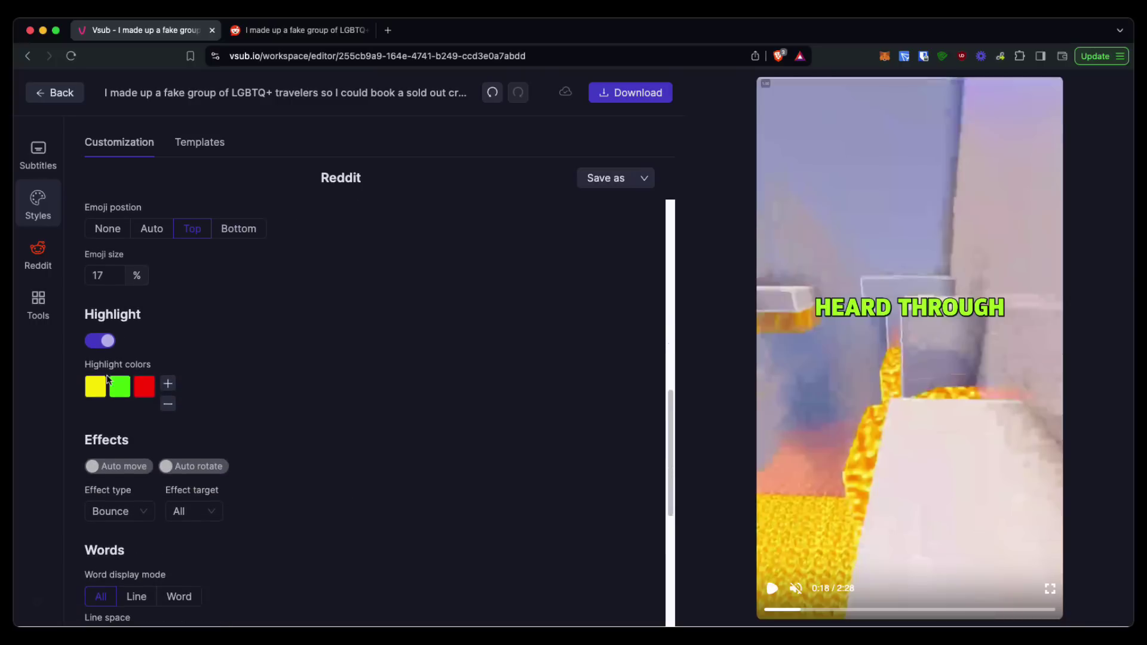
scroll(375, 455, down, 2)
scroll(374, 454, down, 2)
scroll(375, 454, down, 2)
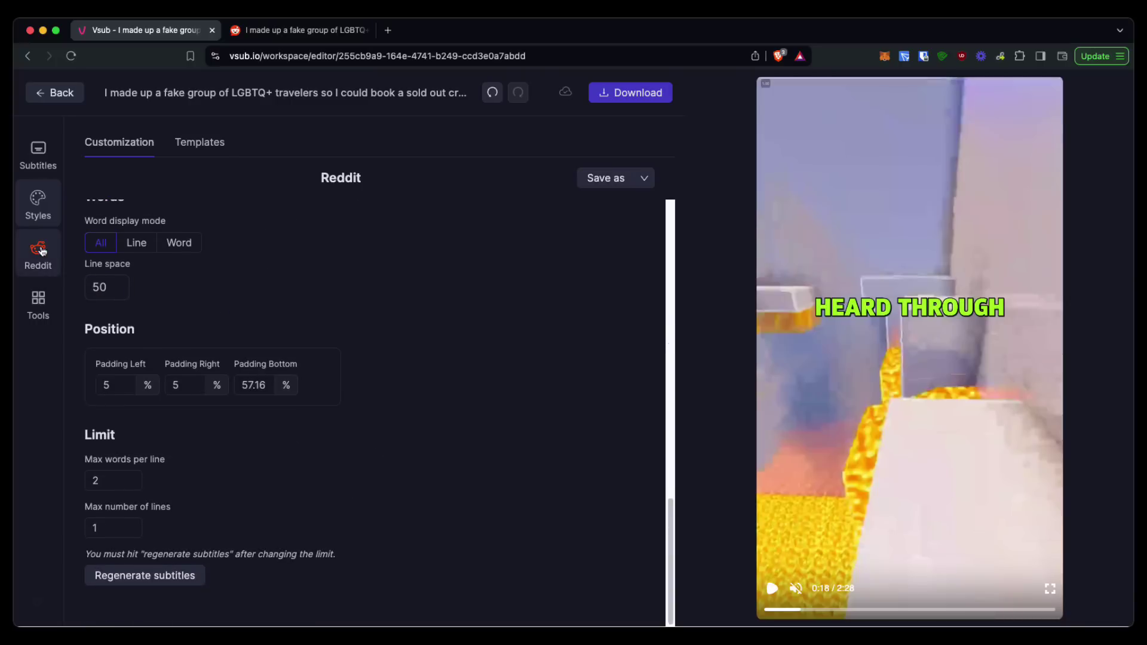
- Check the Reddit subtitle template under Customization, then open the Reddit story voice and text settings
click(199, 142)
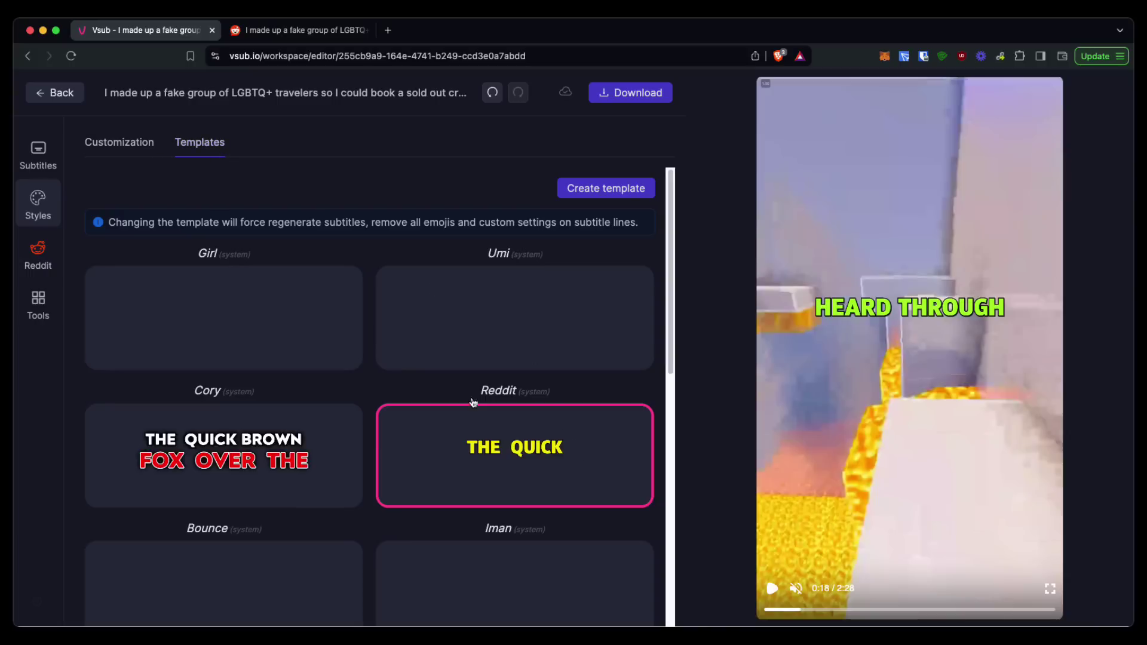
scroll(333, 426, down, 1)
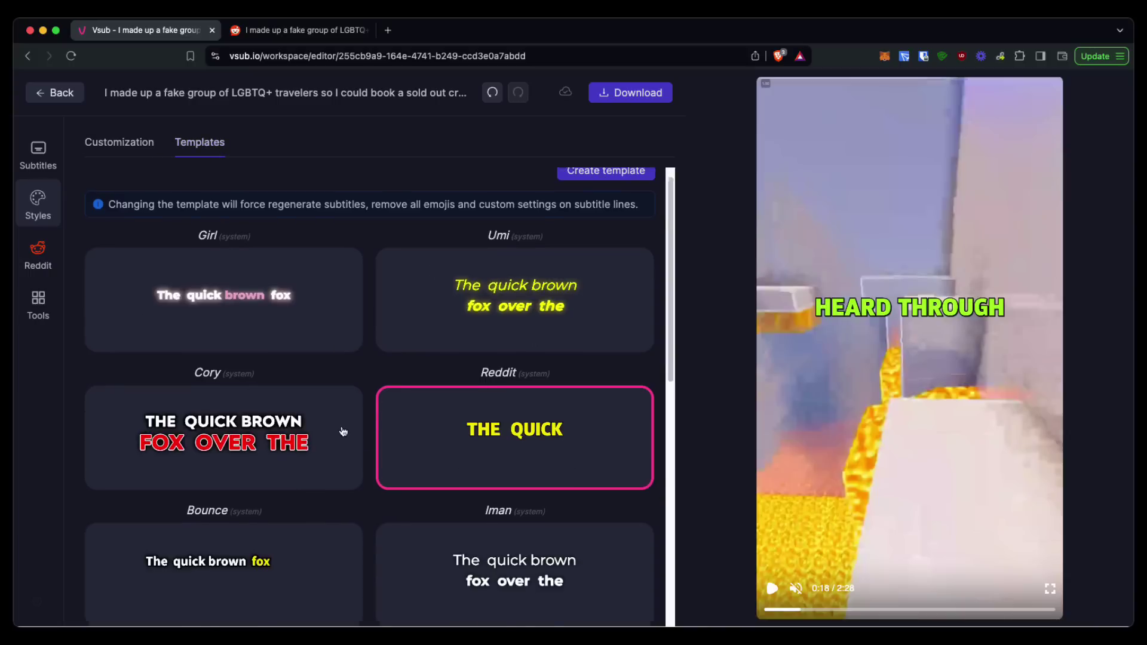
scroll(362, 458, down, 3)
scroll(365, 460, down, 2)
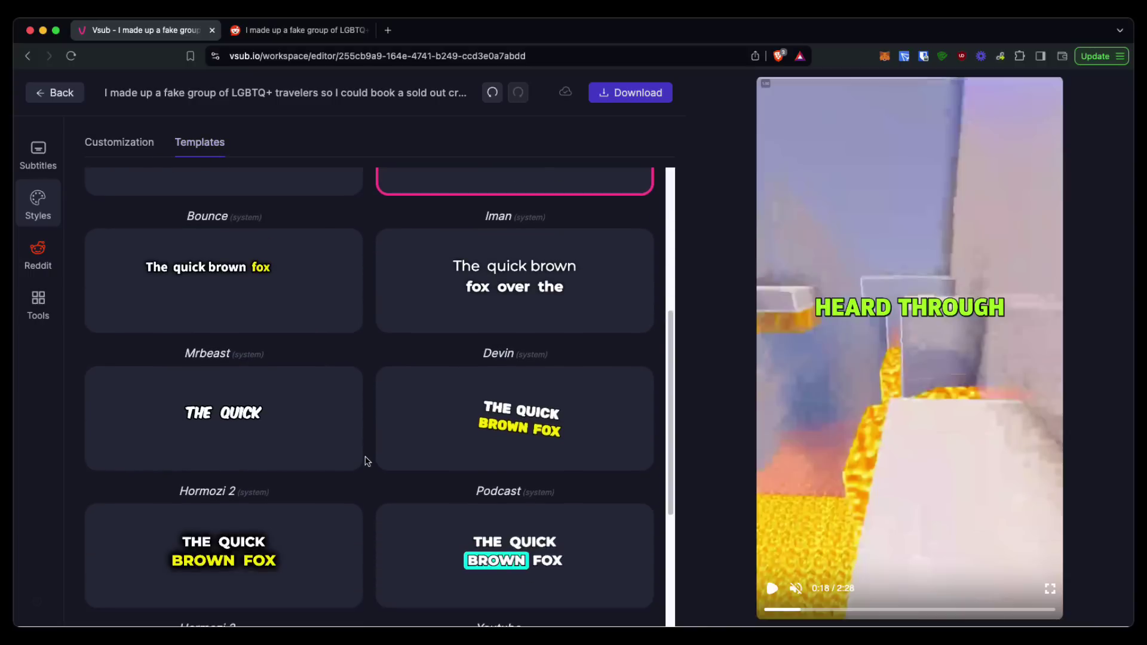
scroll(365, 460, down, 2)
scroll(365, 460, up, 5)
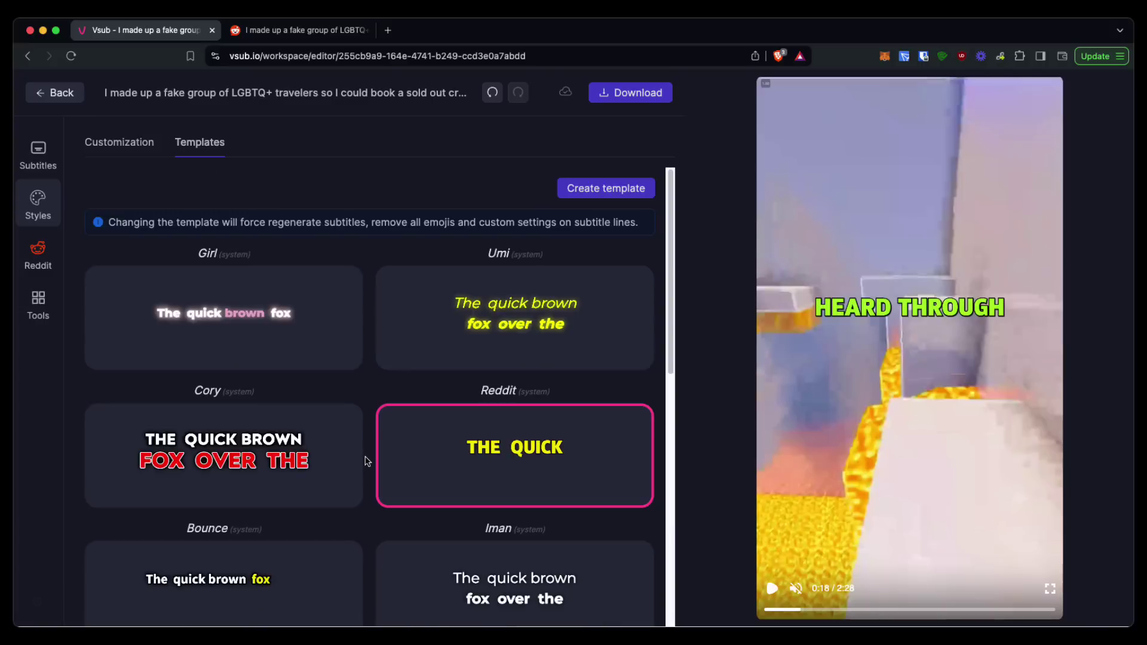
click(119, 141)
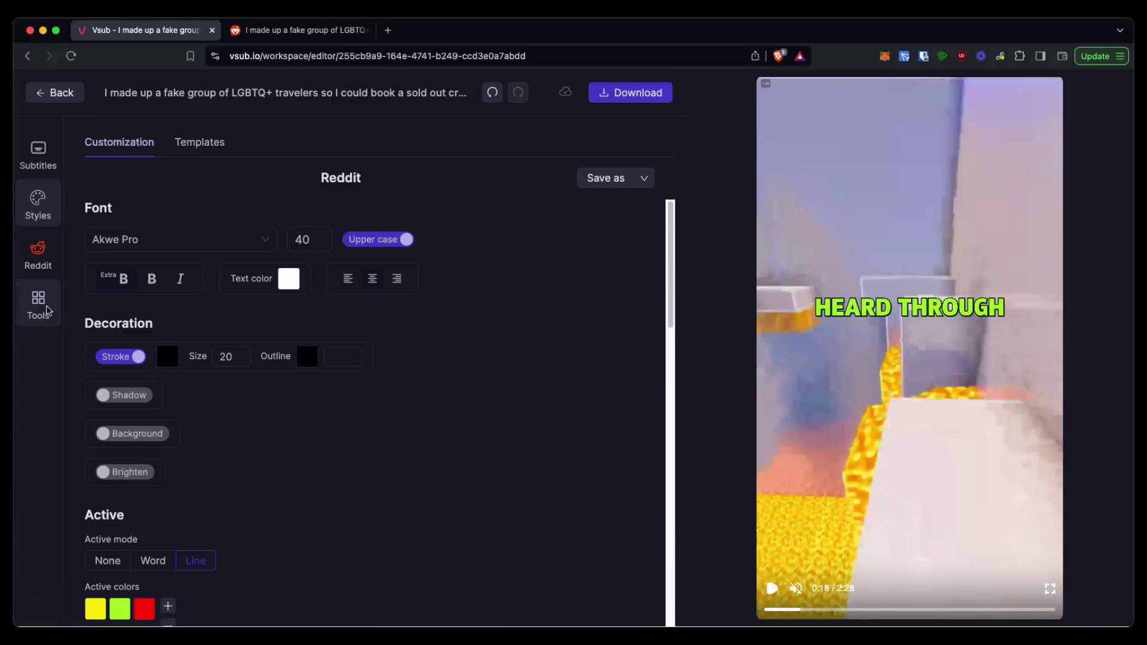
click(38, 255)
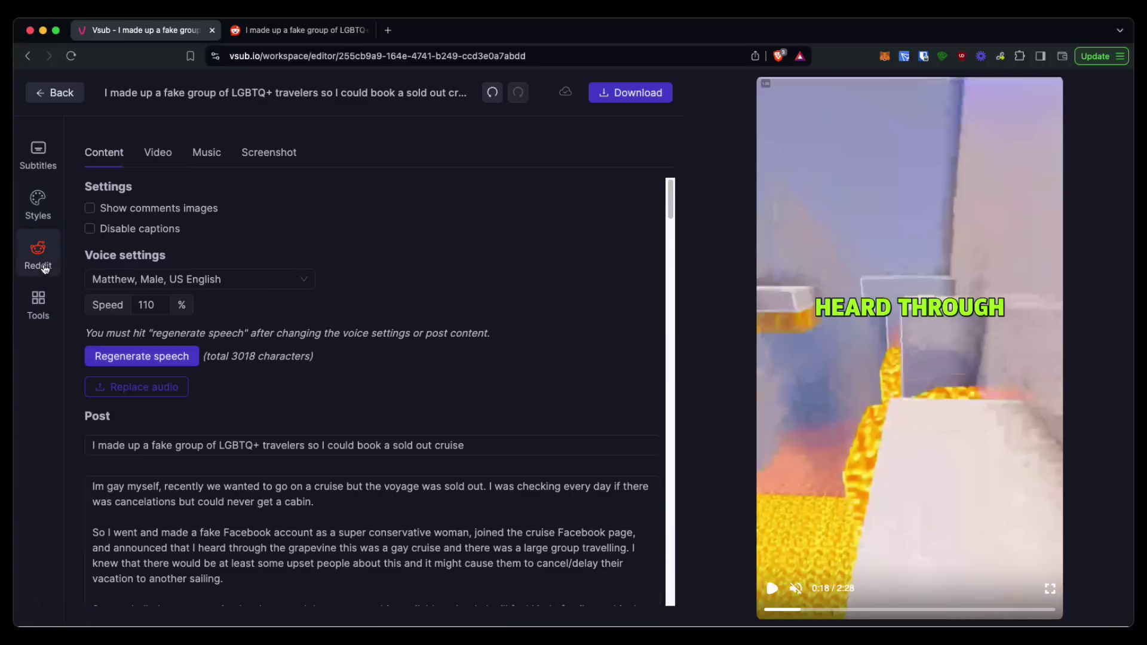
click(158, 151)
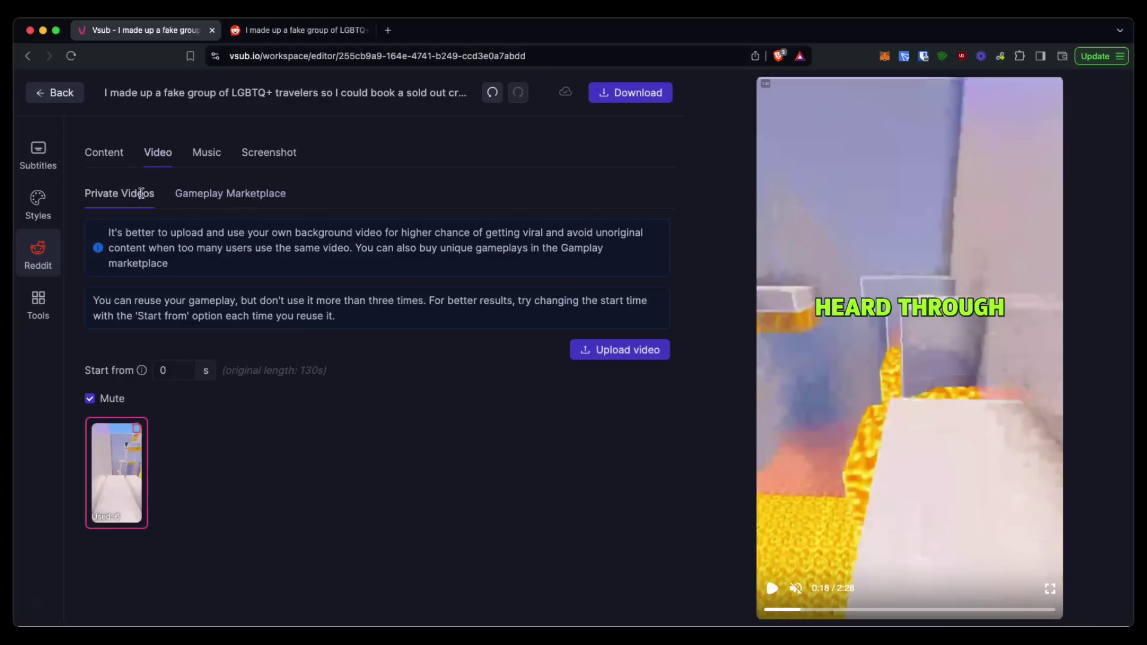
click(206, 151)
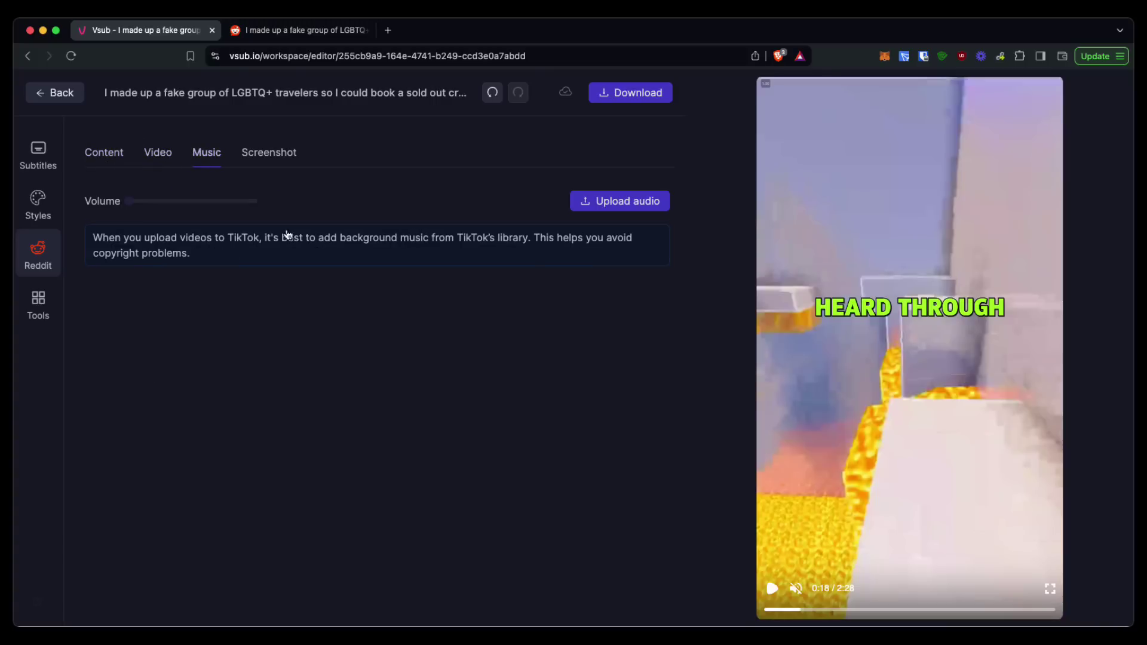
click(104, 152)
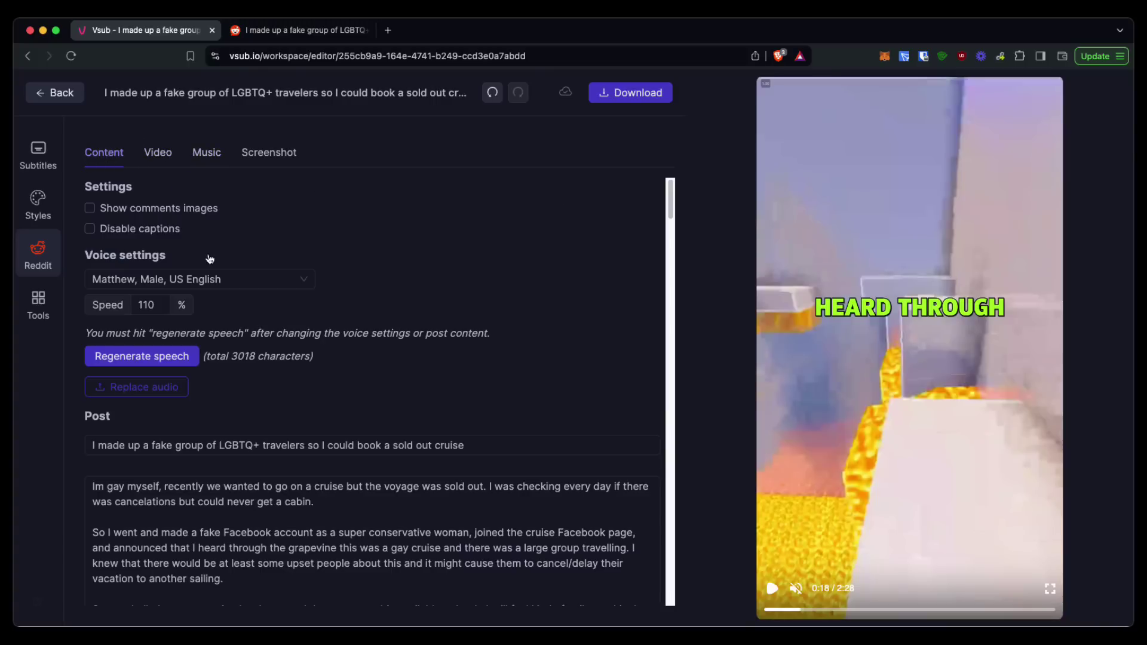
click(302, 276)
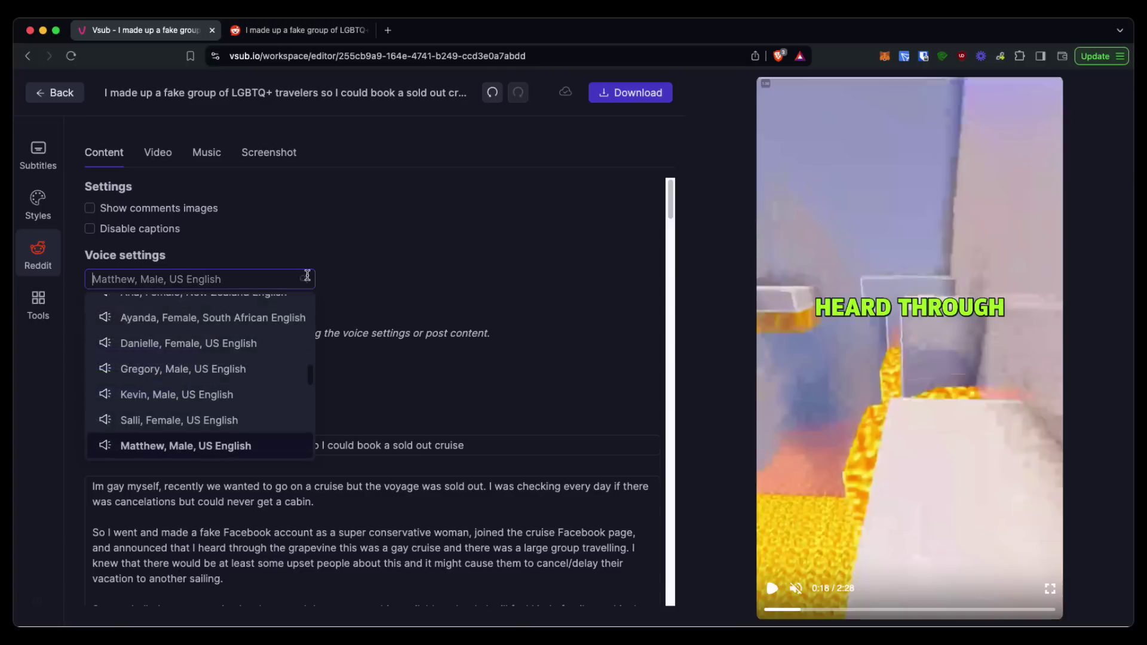
click(372, 270)
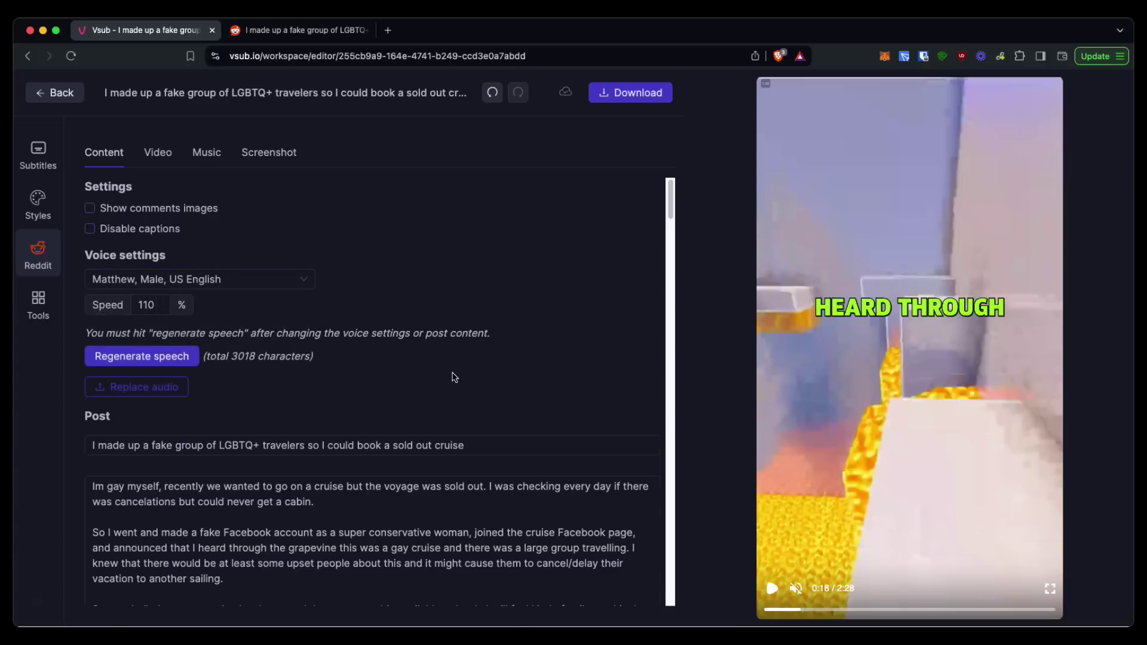
scroll(455, 377, down, 3)
scroll(455, 378, down, 3)
click(282, 392)
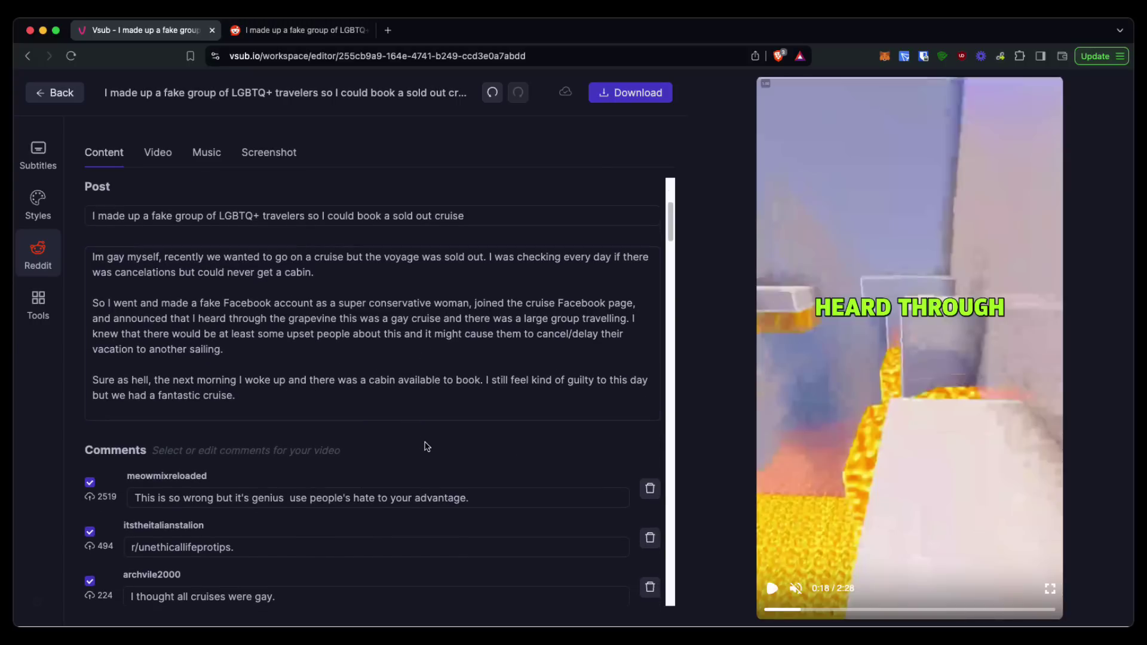
scroll(425, 446, down, 3)
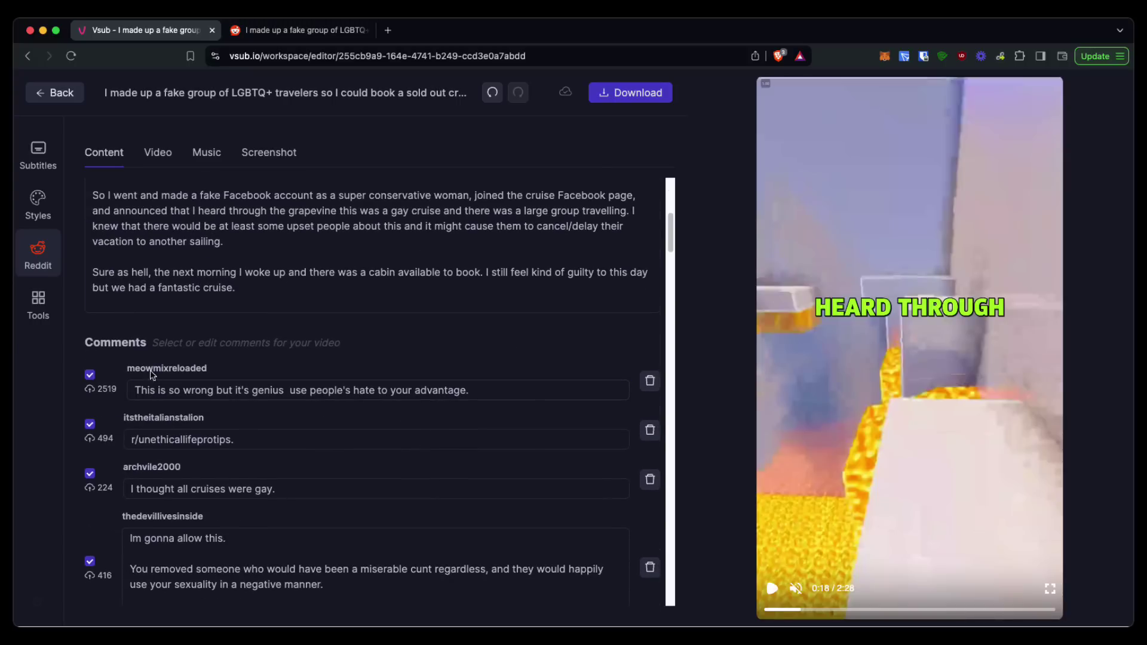
scroll(136, 462, down, 3)
scroll(136, 462, down, 3)
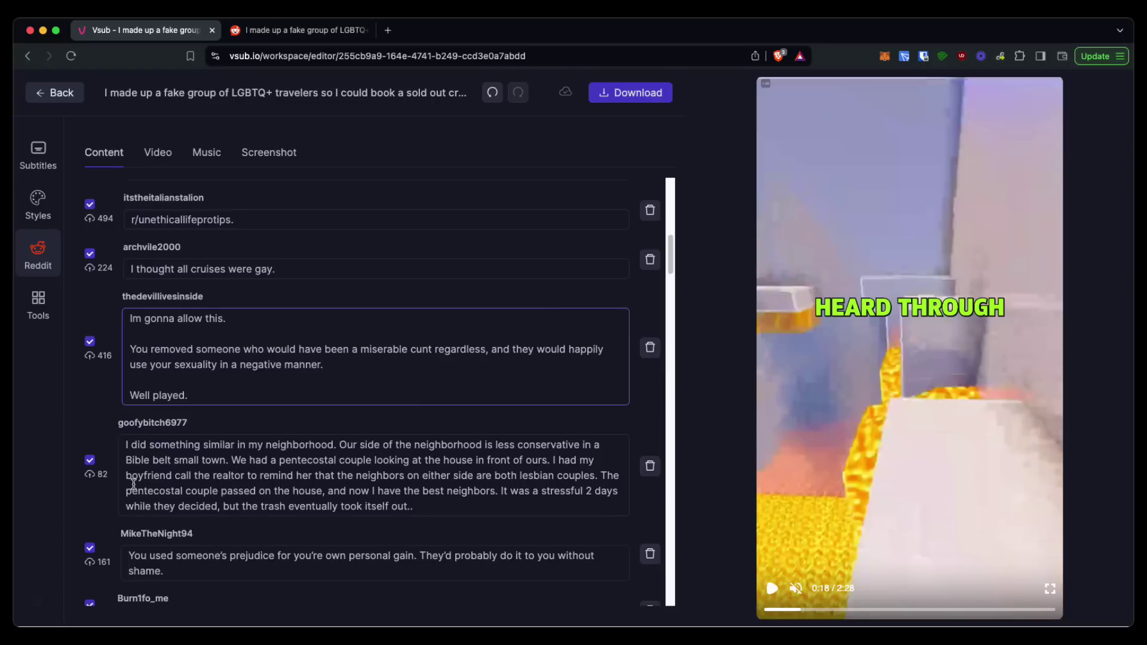
scroll(136, 462, up, 15)
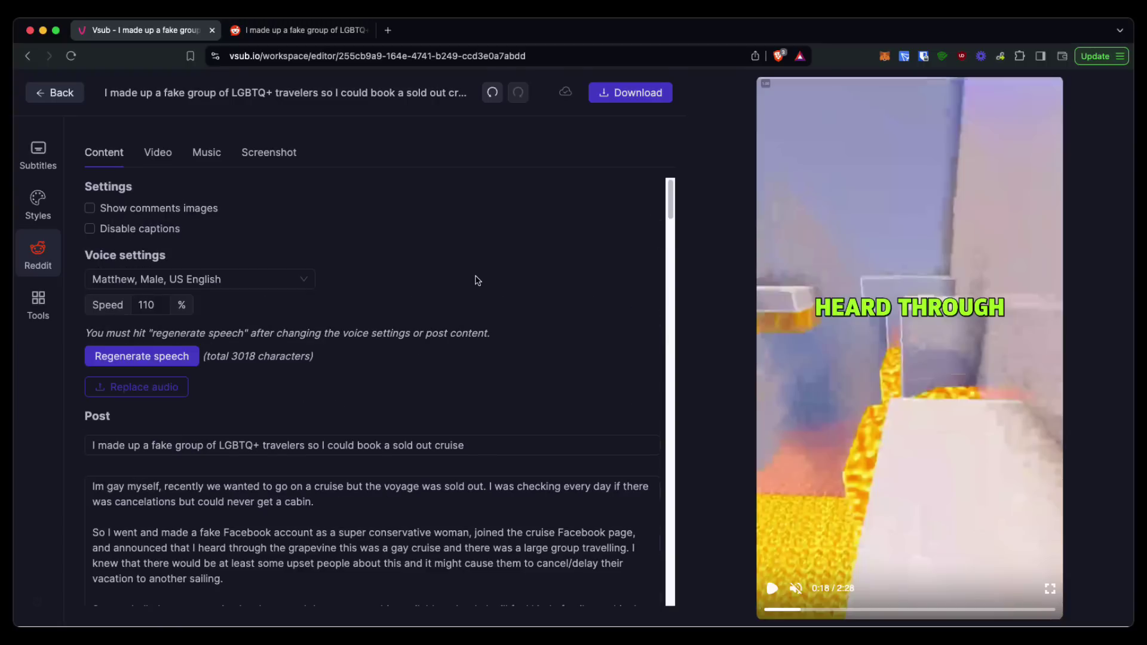
scroll(476, 280, down, 5)
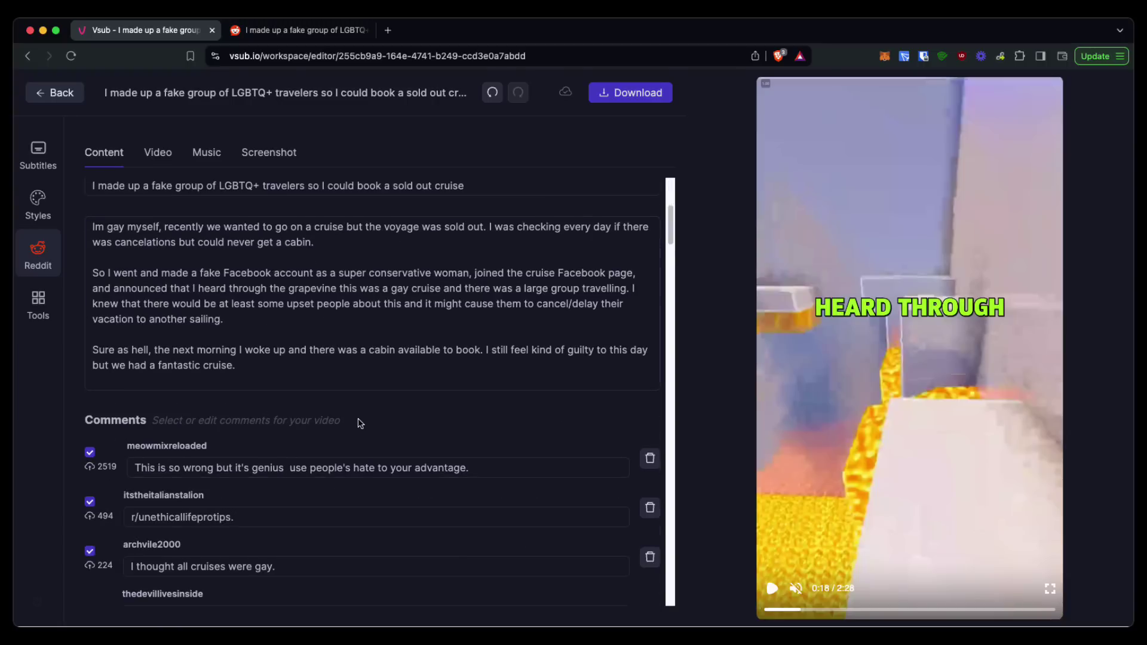
scroll(357, 421, up, 5)
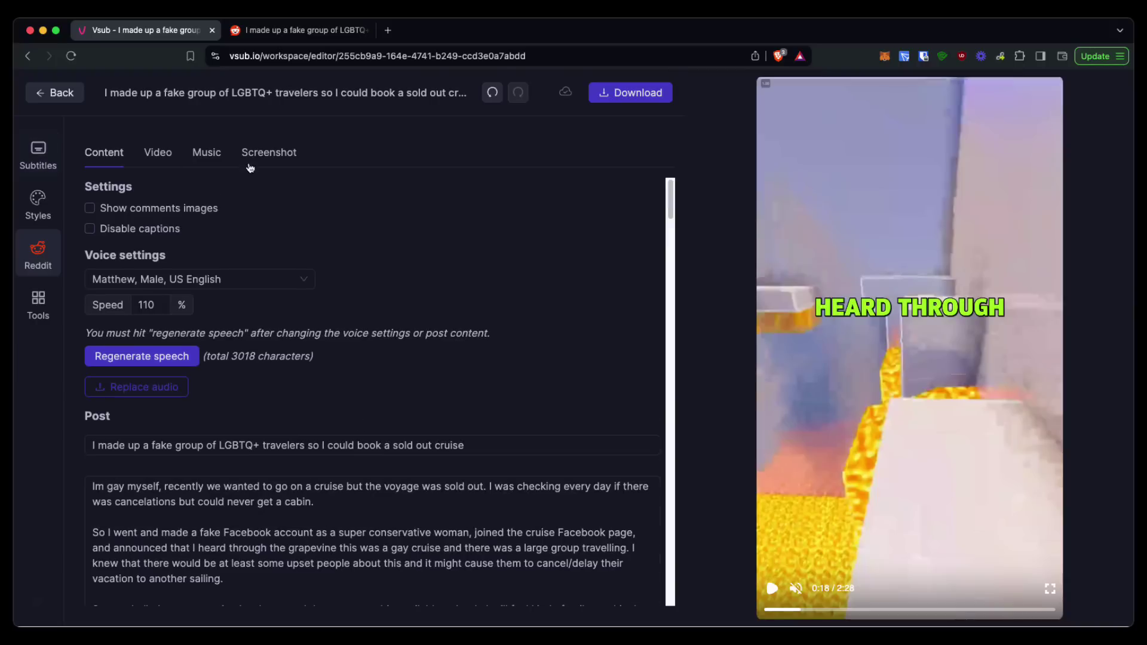
click(269, 153)
scroll(341, 280, down, 5)
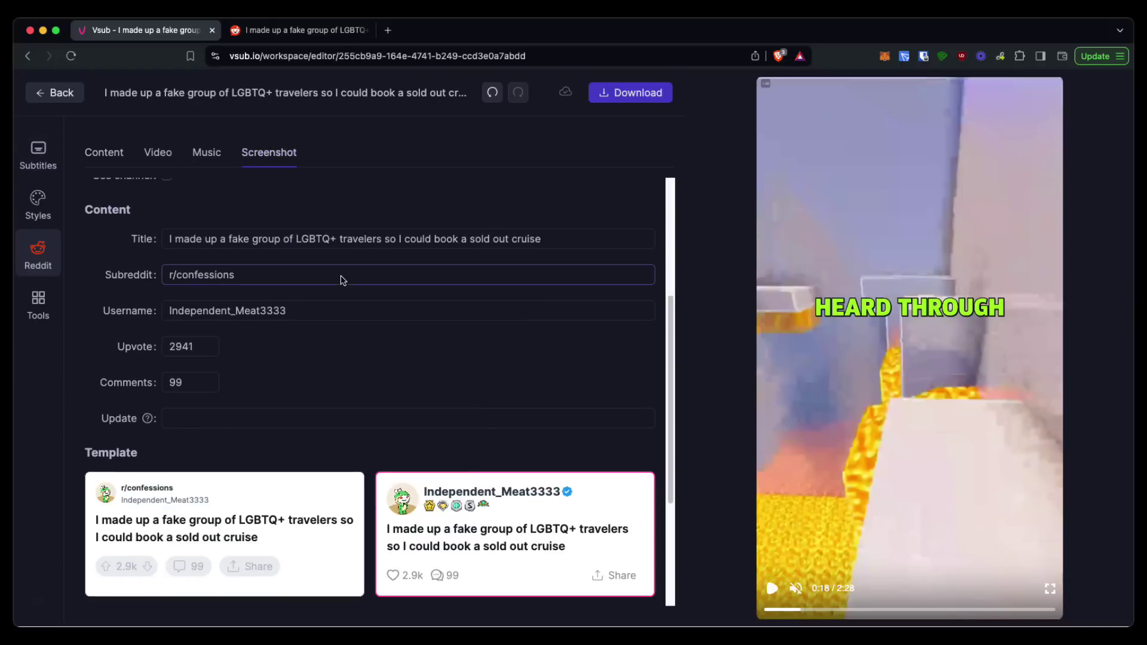
scroll(341, 280, down, 3)
scroll(373, 455, down, 2)
scroll(373, 455, up, 8)
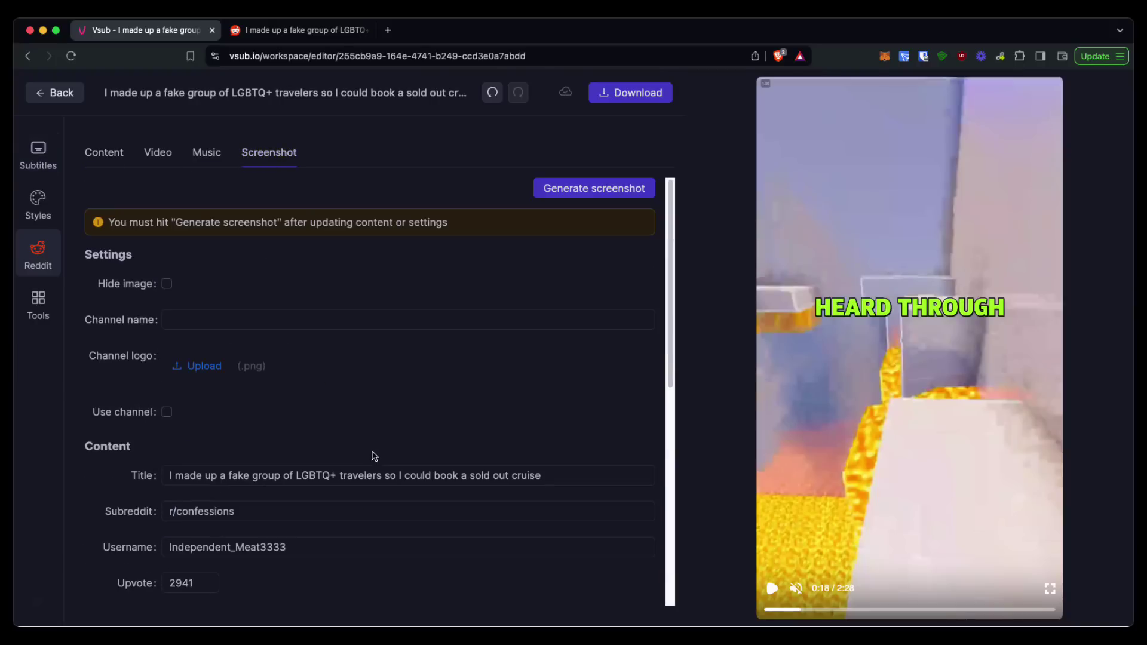
click(105, 151)
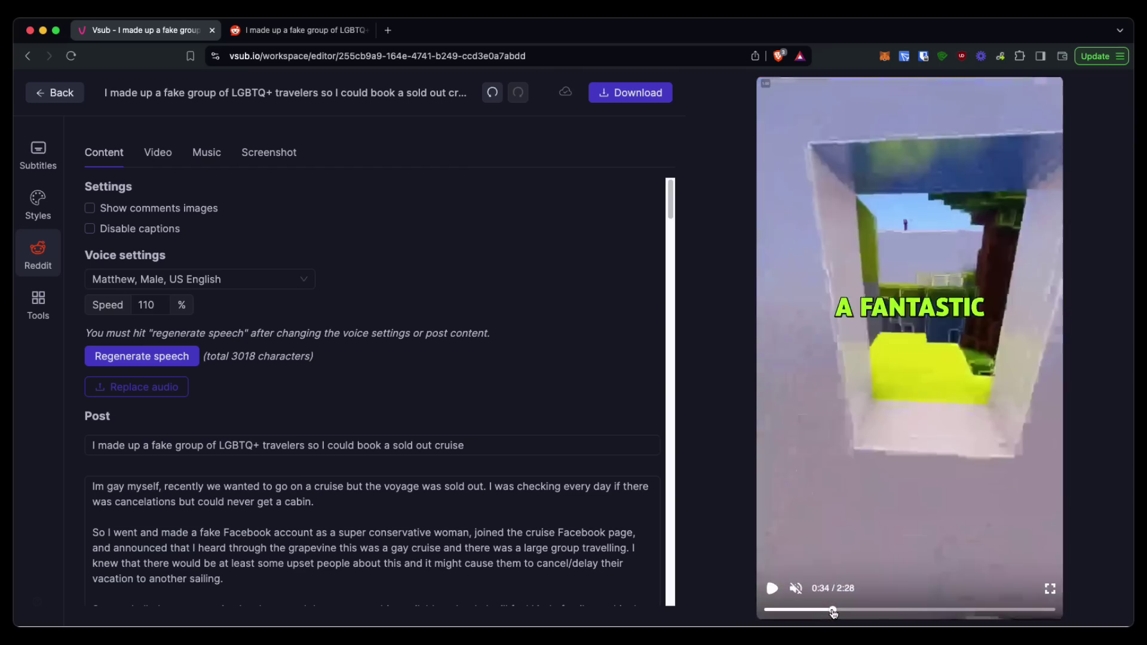
- Skip ahead in the preview to review the video, then go Back to the workspace home
mouse_move(832, 612)
mouse_down()
mouse_move(1002, 615)
mouse_move(757, 609)
mouse_up()
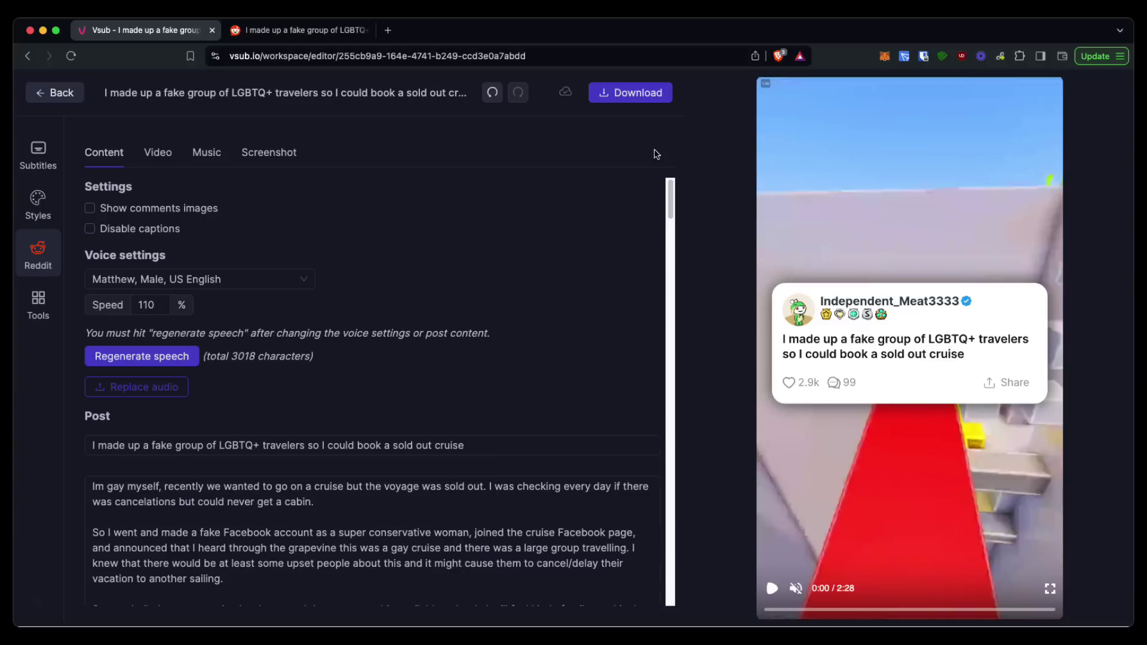
click(55, 93)
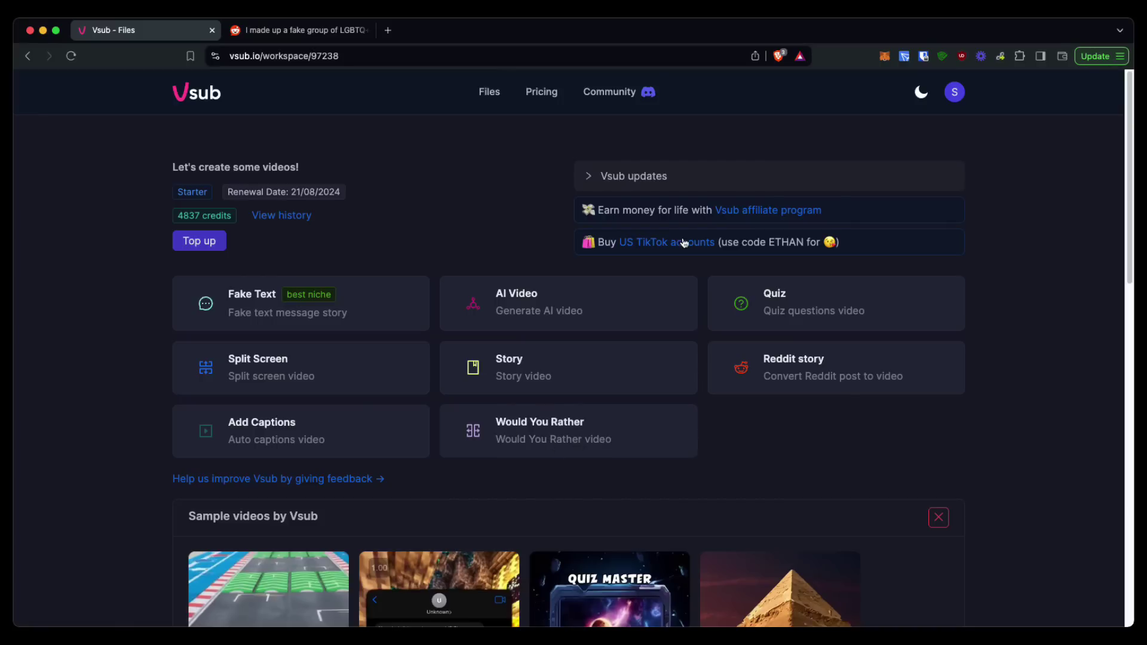
click(629, 176)
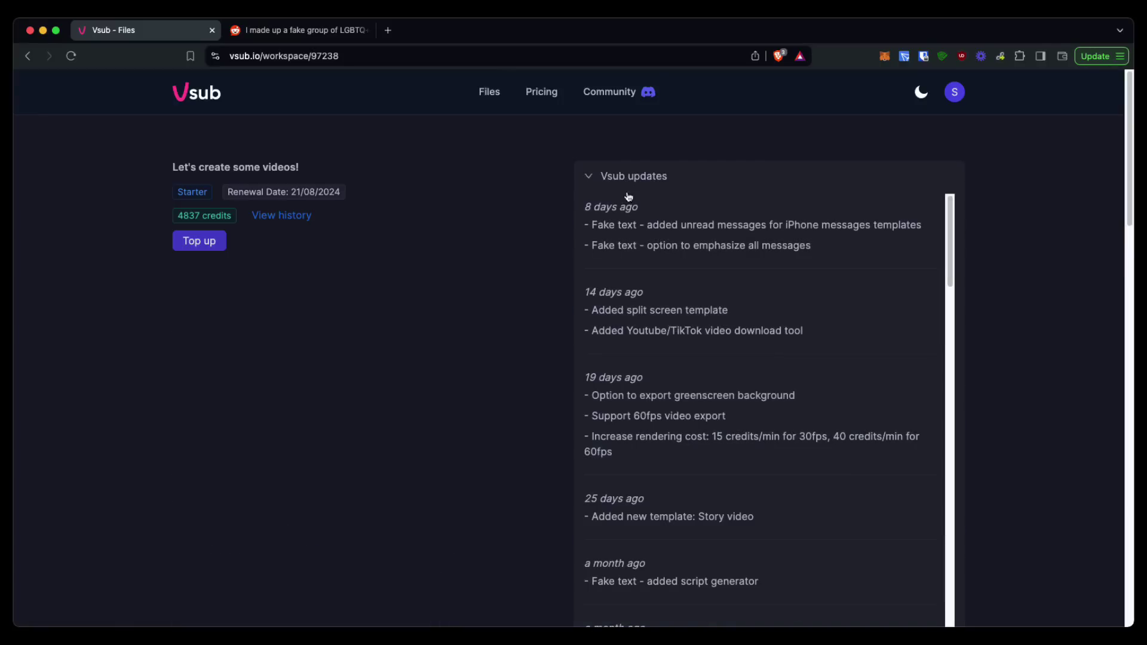
click(591, 176)
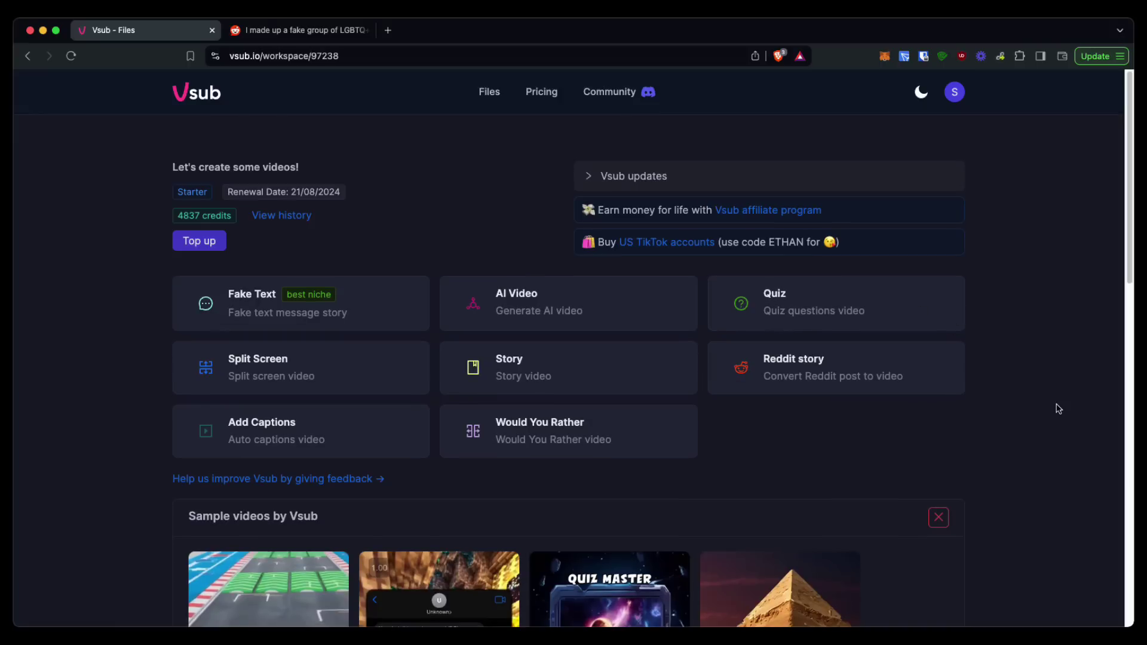
scroll(1057, 409, down, 4)
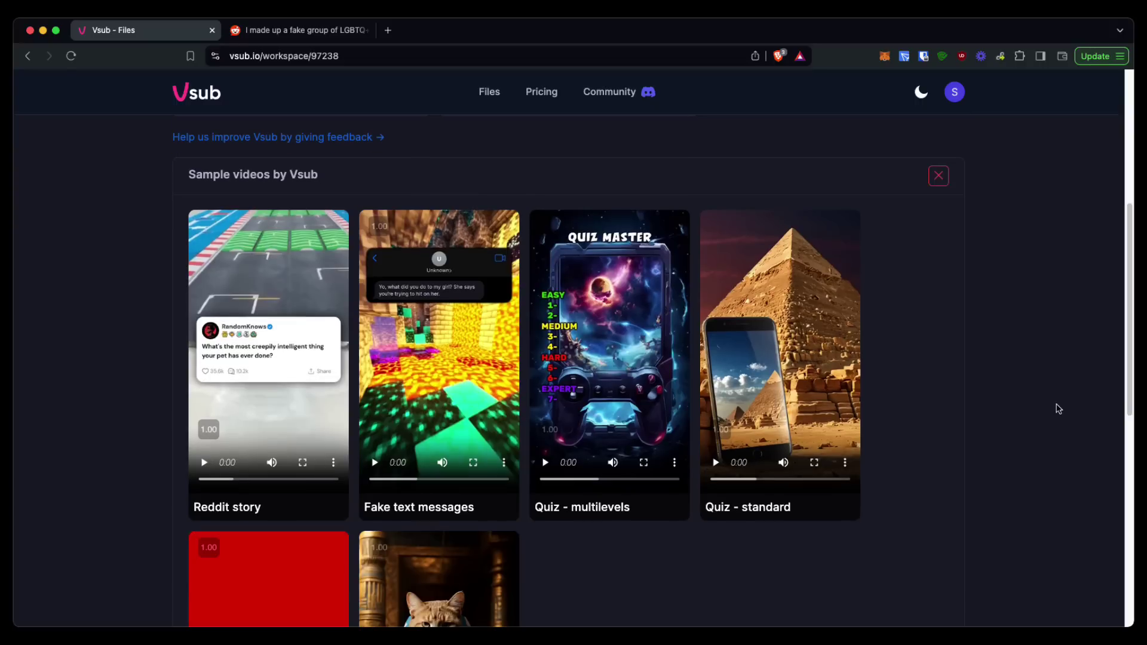
scroll(1057, 409, down, 4)
scroll(1057, 409, down, 2)
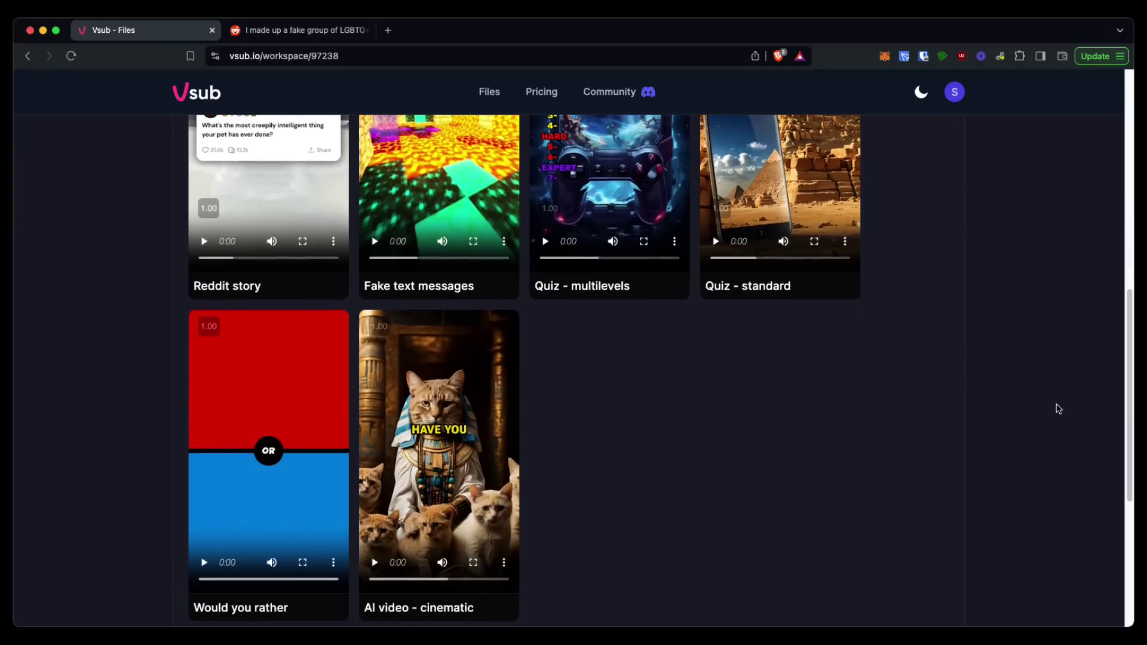
scroll(1057, 409, down, 4)
scroll(1057, 408, down, 3)
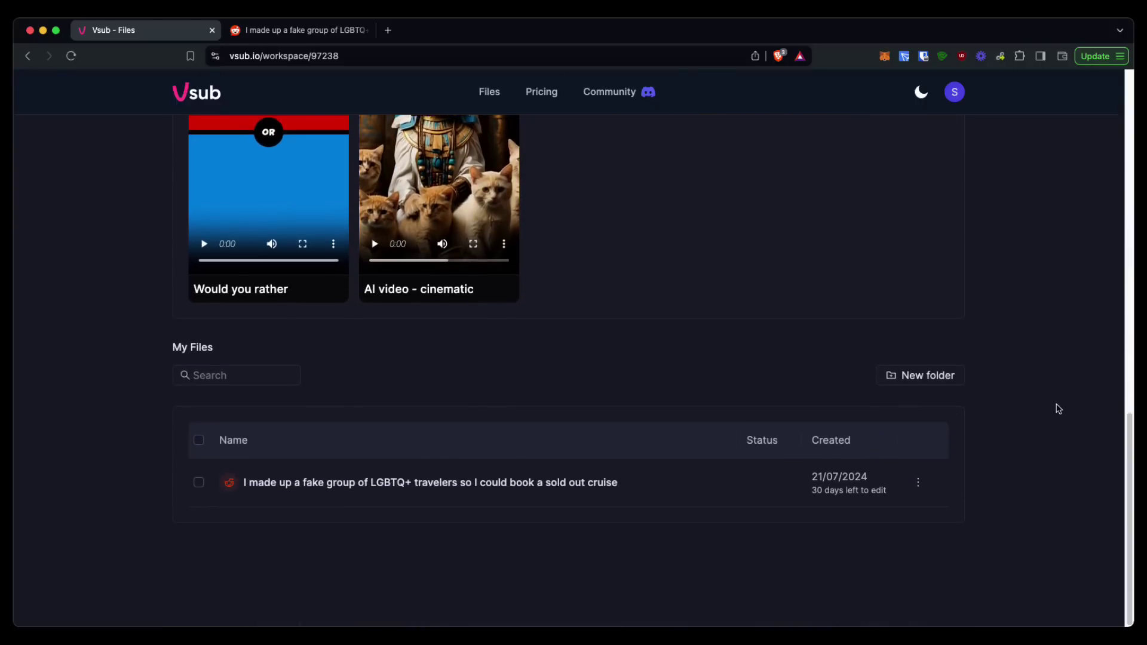
scroll(1058, 409, up, 5)
scroll(1058, 409, up, 5)
scroll(1058, 409, up, 2)
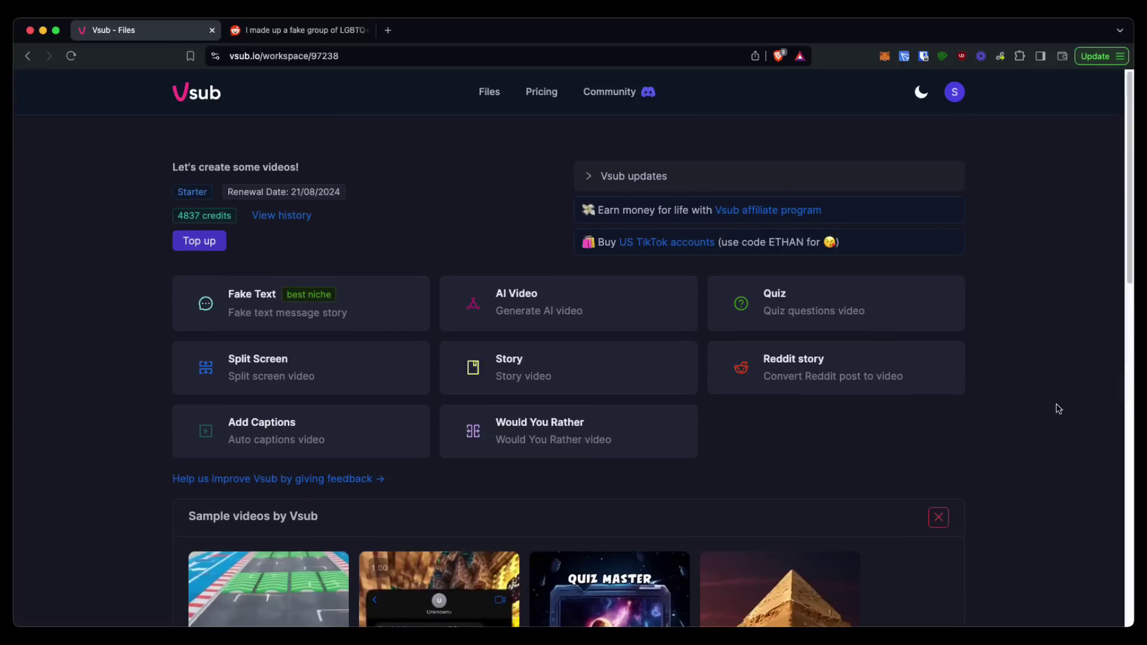